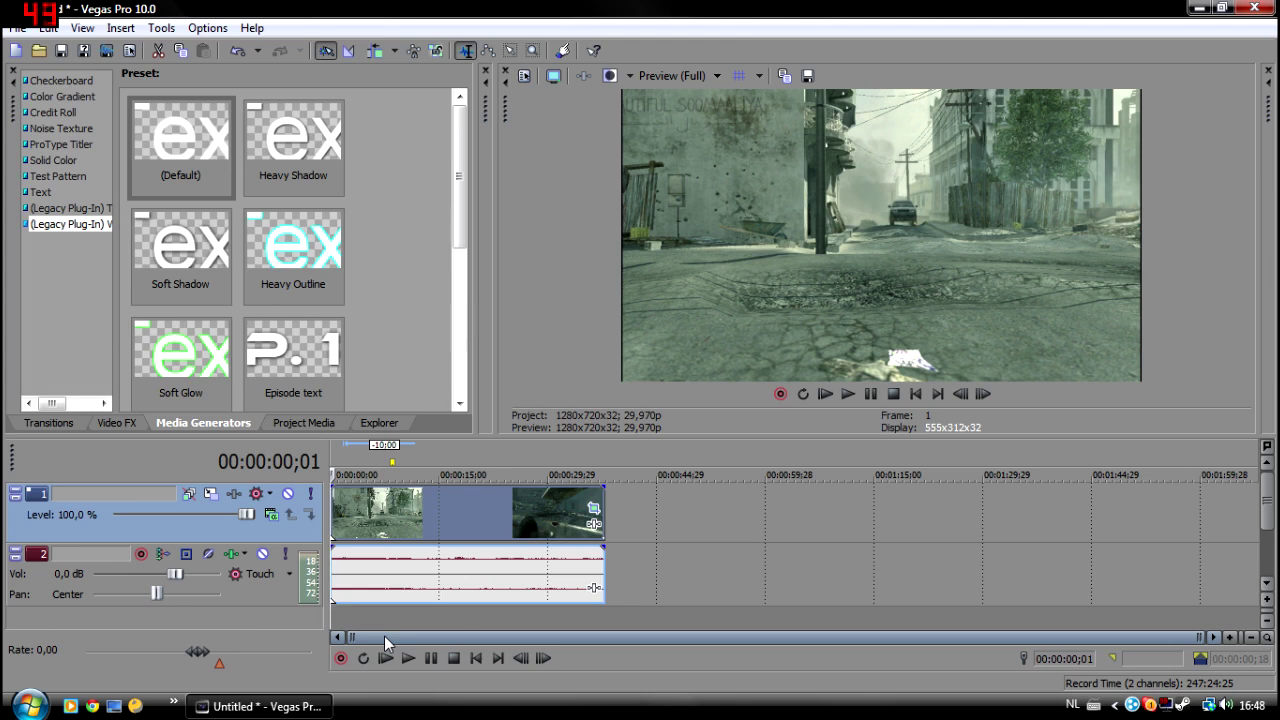
# - Insert a new video track and drop the (Default) text preset onto it
pyautogui.rightClick(700, 508)
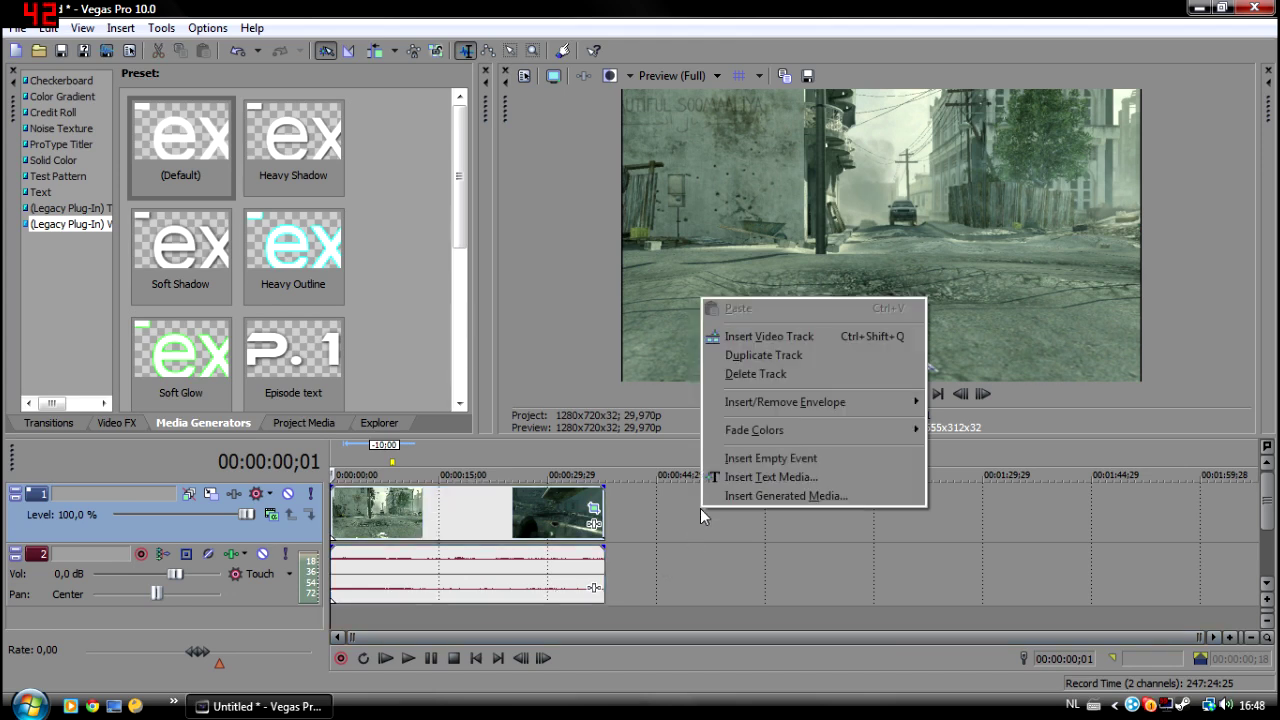
pyautogui.click(782, 340)
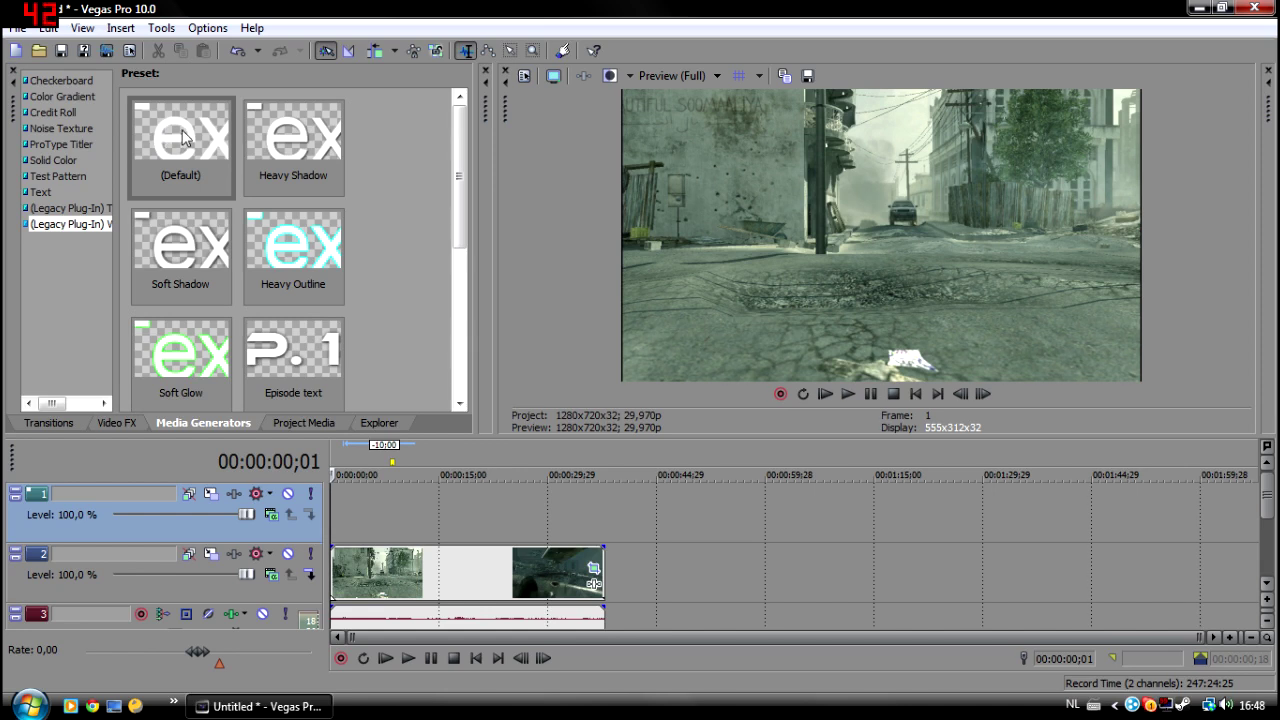
pyautogui.click(186, 133)
pyautogui.moveTo(186, 133); pyautogui.dragTo(349, 516)
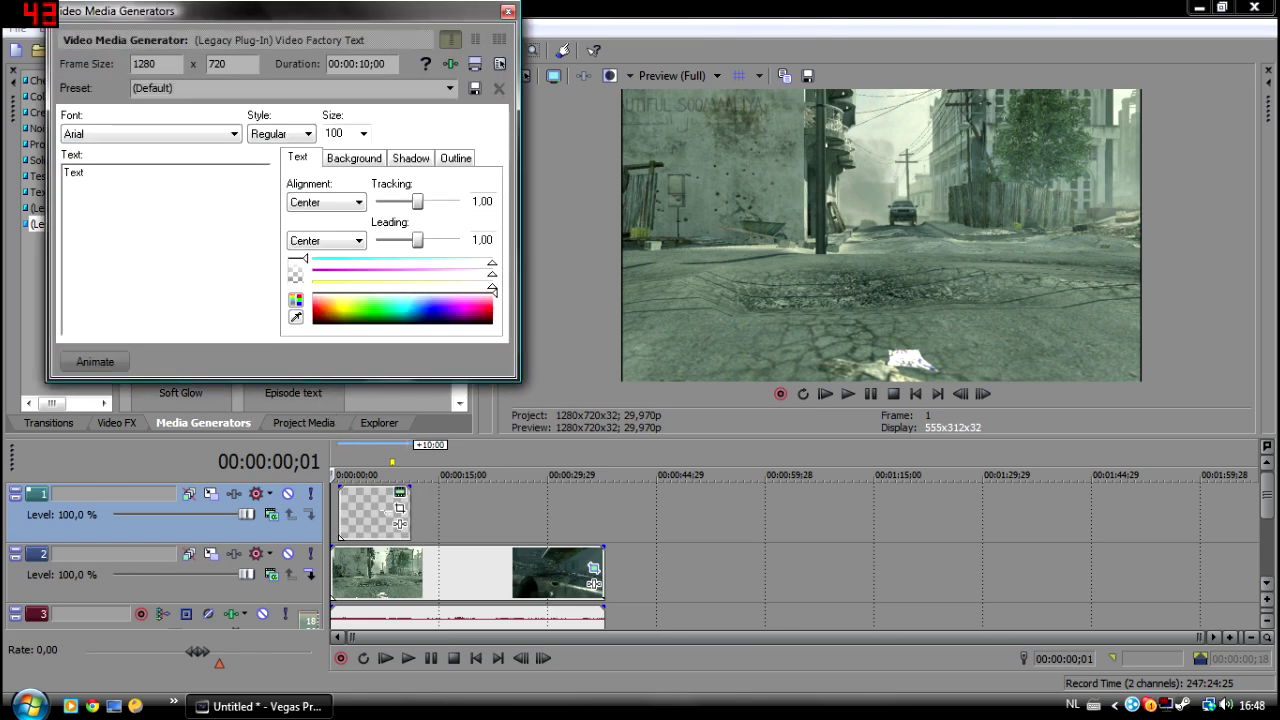
# - Make the title read 'Bullseye' in the BigNoodleTitling font, close the generator, and start playback
pyautogui.hotkey('ctrl', 'a')
pyautogui.write('Bu')
pyautogui.click(209, 136)
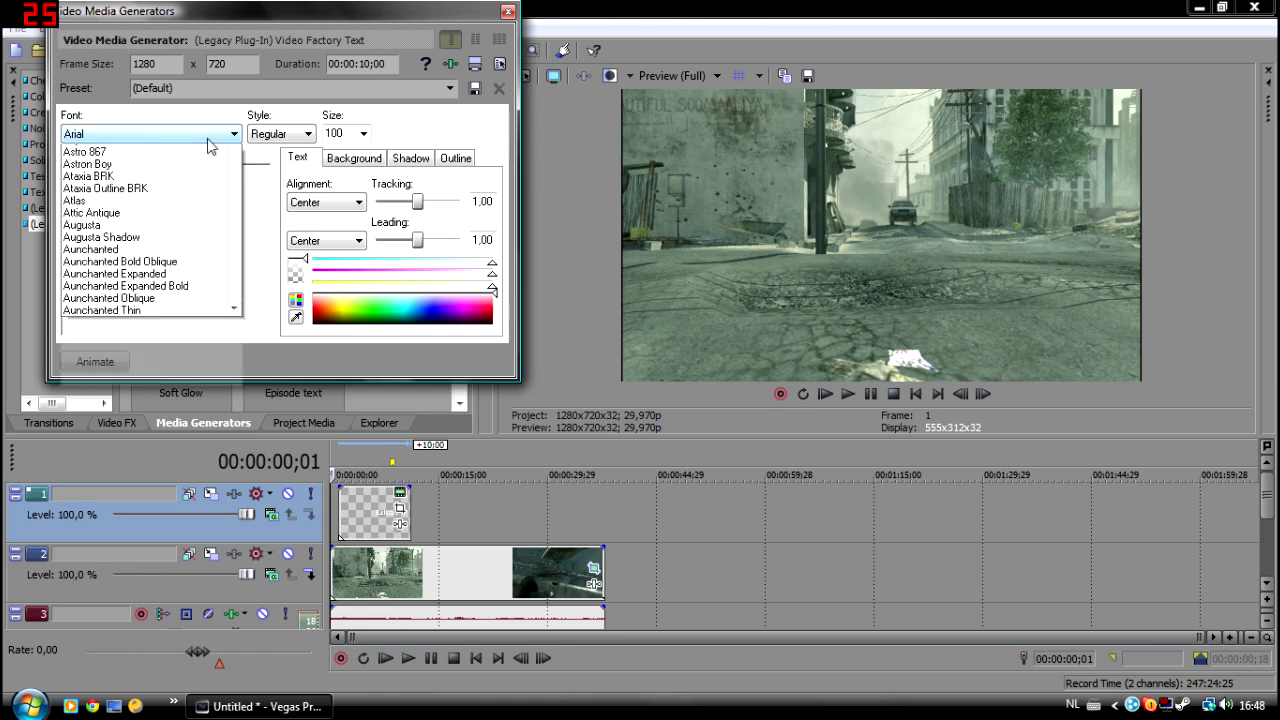
pyautogui.write('bi')
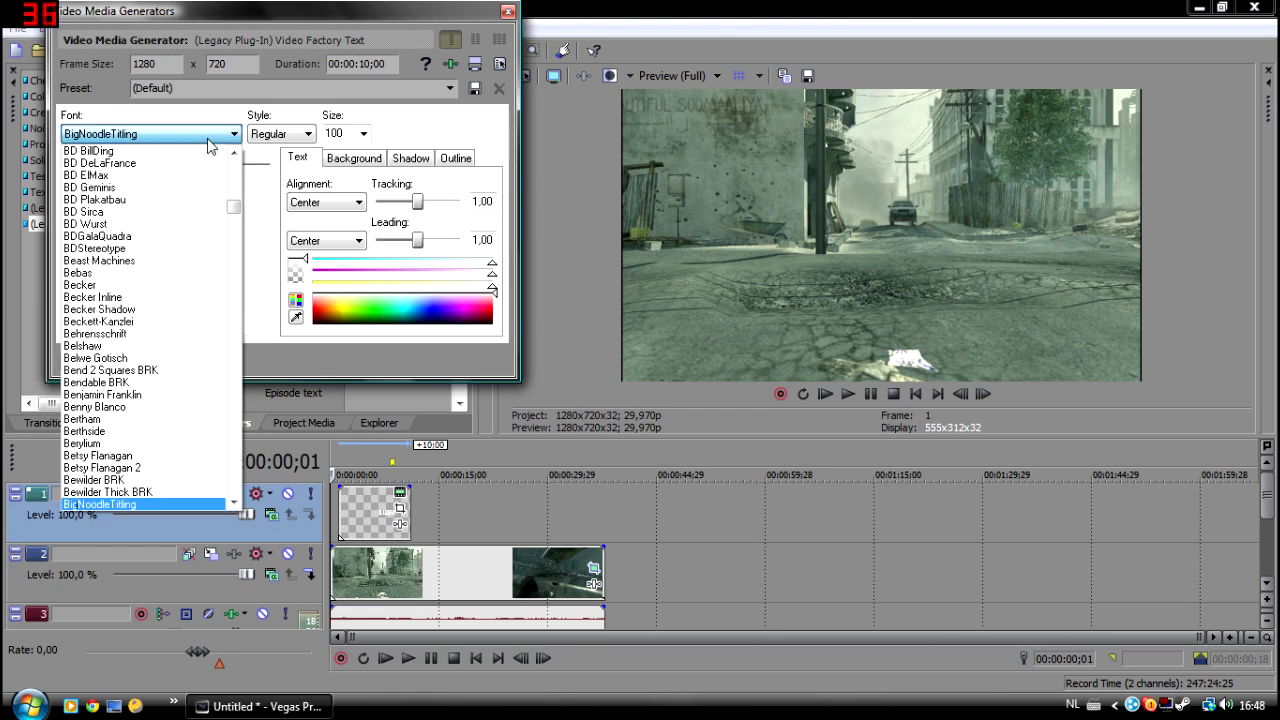
pyautogui.click(182, 506)
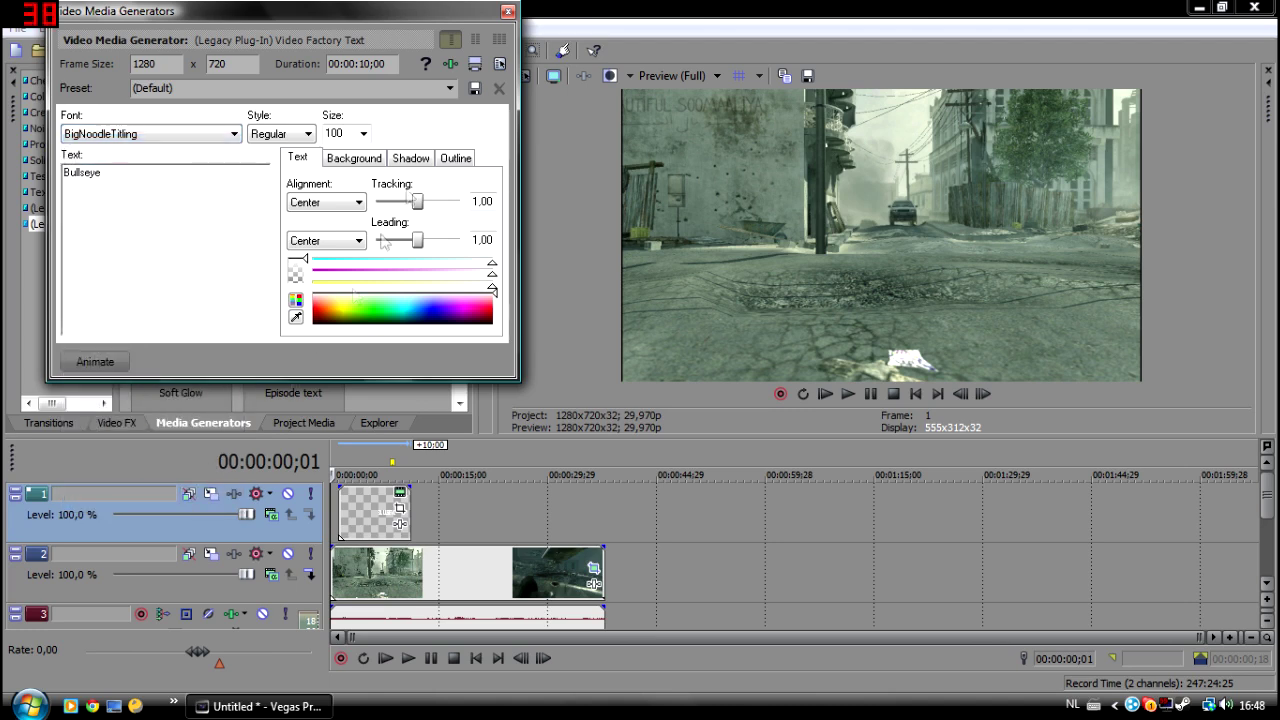
pyautogui.click(507, 11)
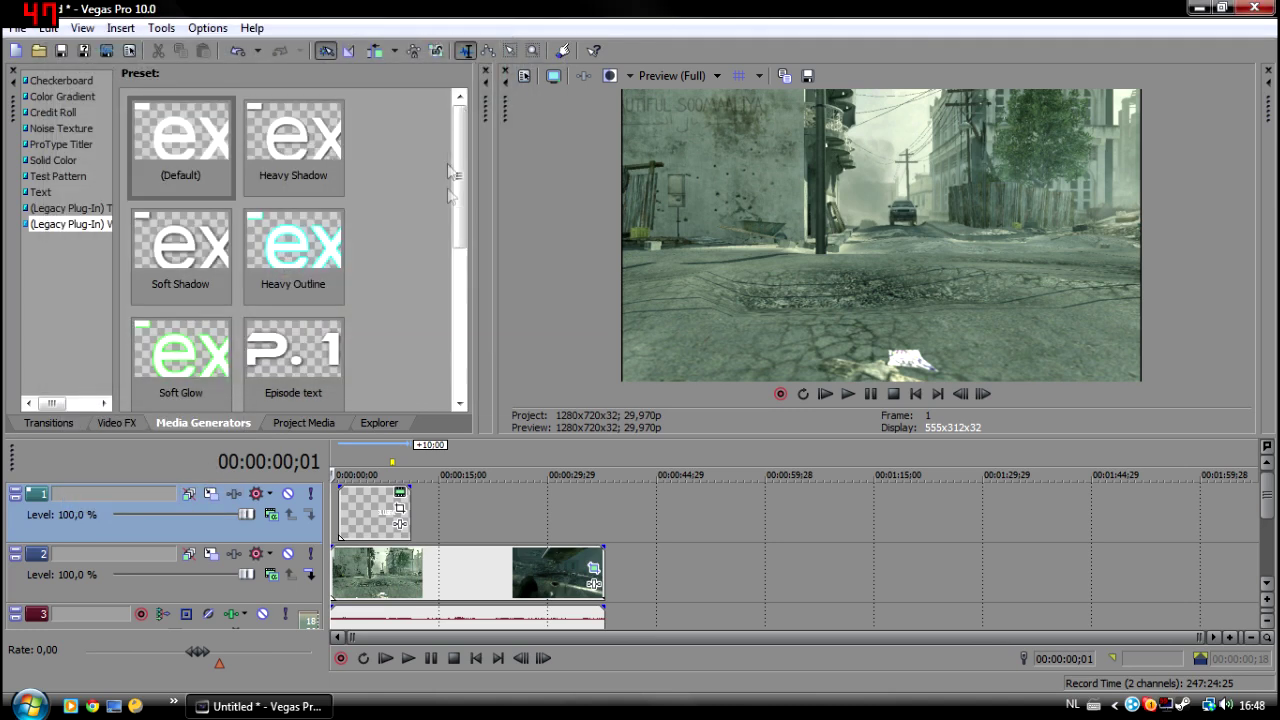
pyautogui.press('space')
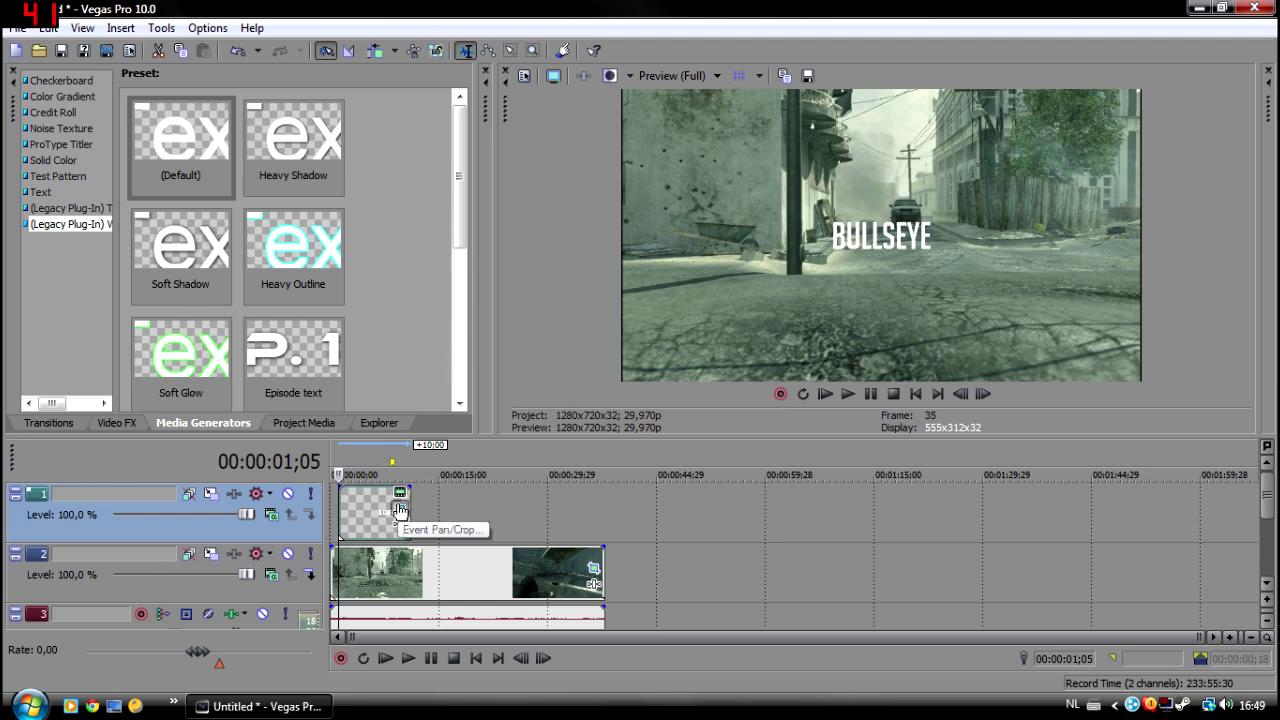
# - Open Event Pan/Crop for the BULLSEYE text event
pyautogui.click(399, 505)
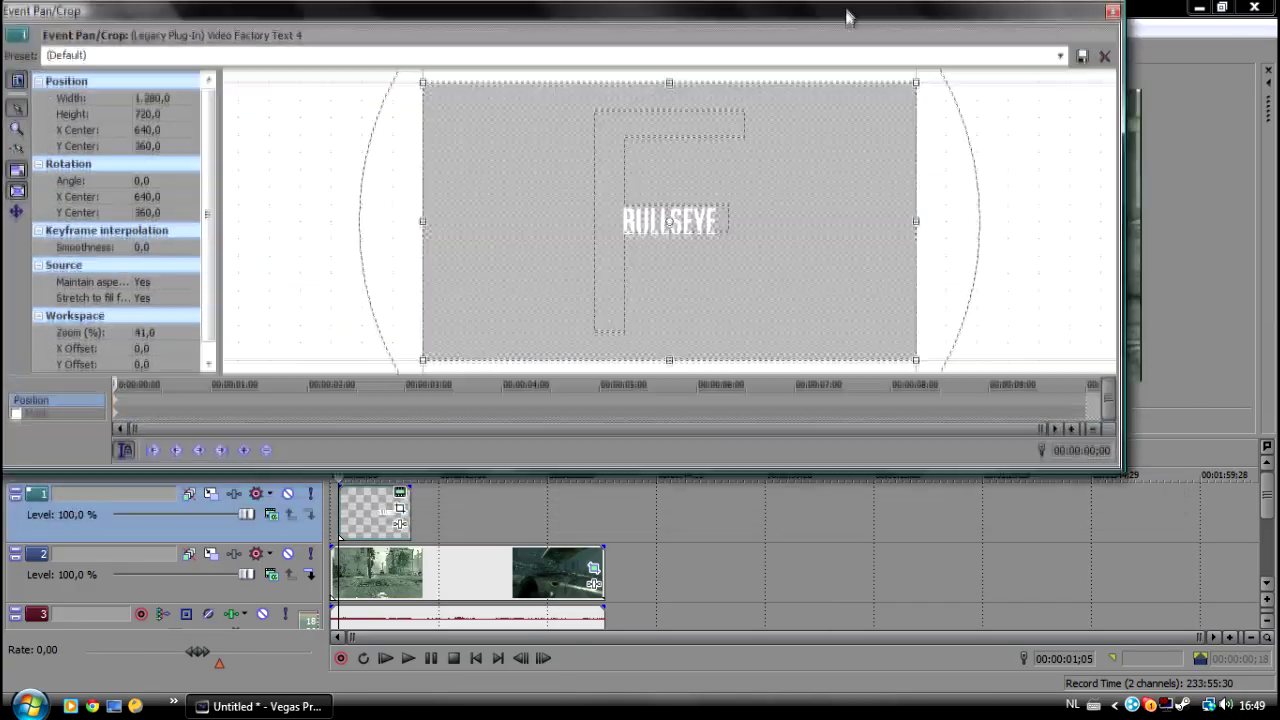
# - Move the Pan/Crop window aside and raise the crop frame so BULLSEYE sits lower
pyautogui.moveTo(851, 8); pyautogui.dragTo(475, 18)
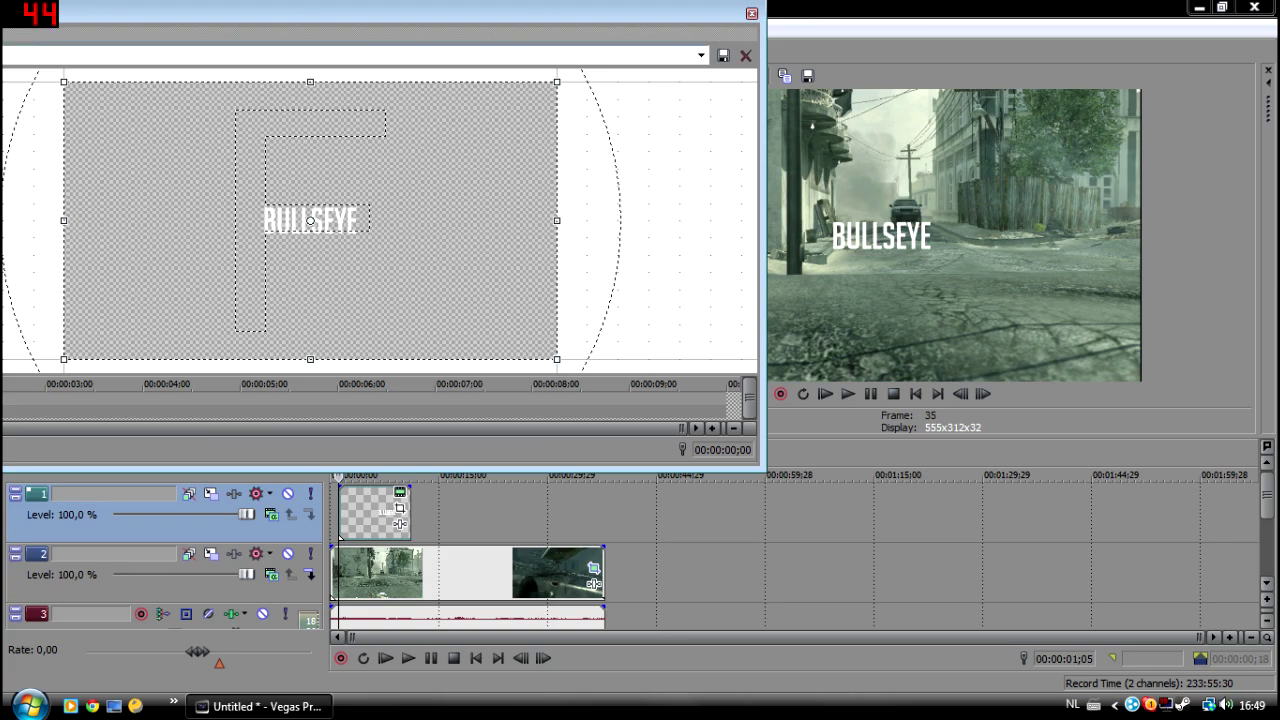
pyautogui.moveTo(632, 15); pyautogui.dragTo(461, 8)
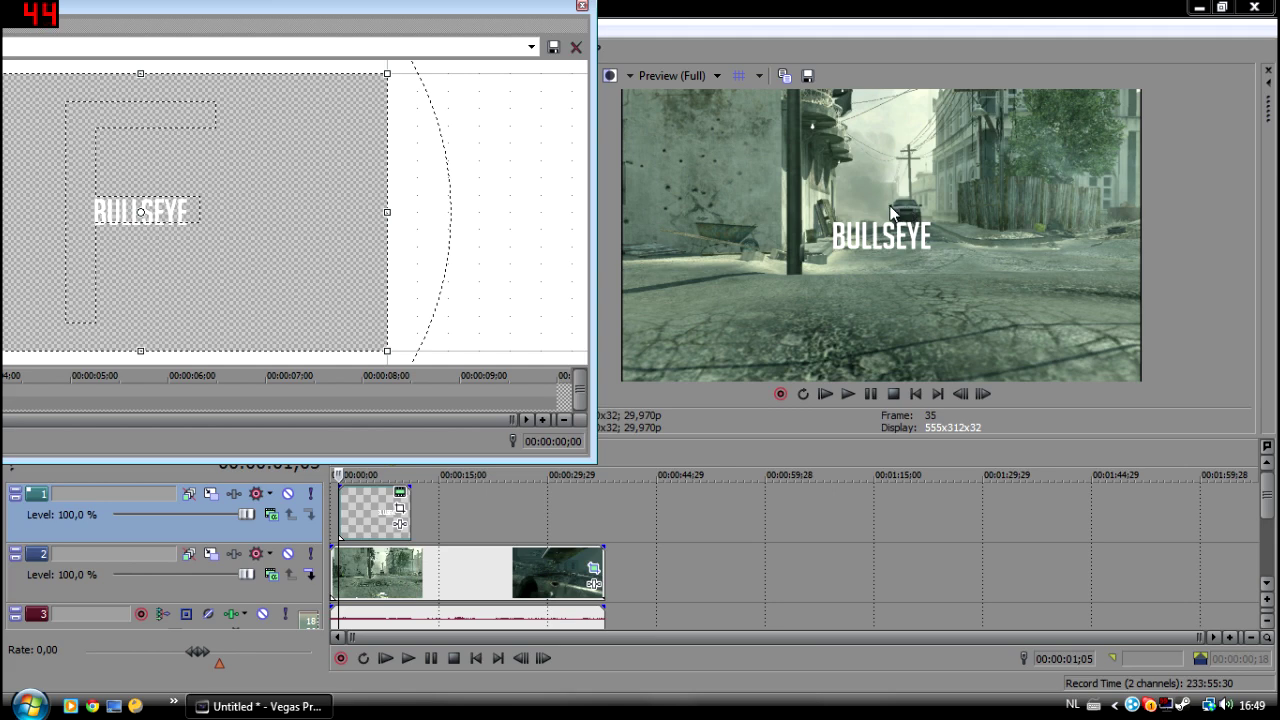
pyautogui.moveTo(317, 162); pyautogui.dragTo(317, 140)
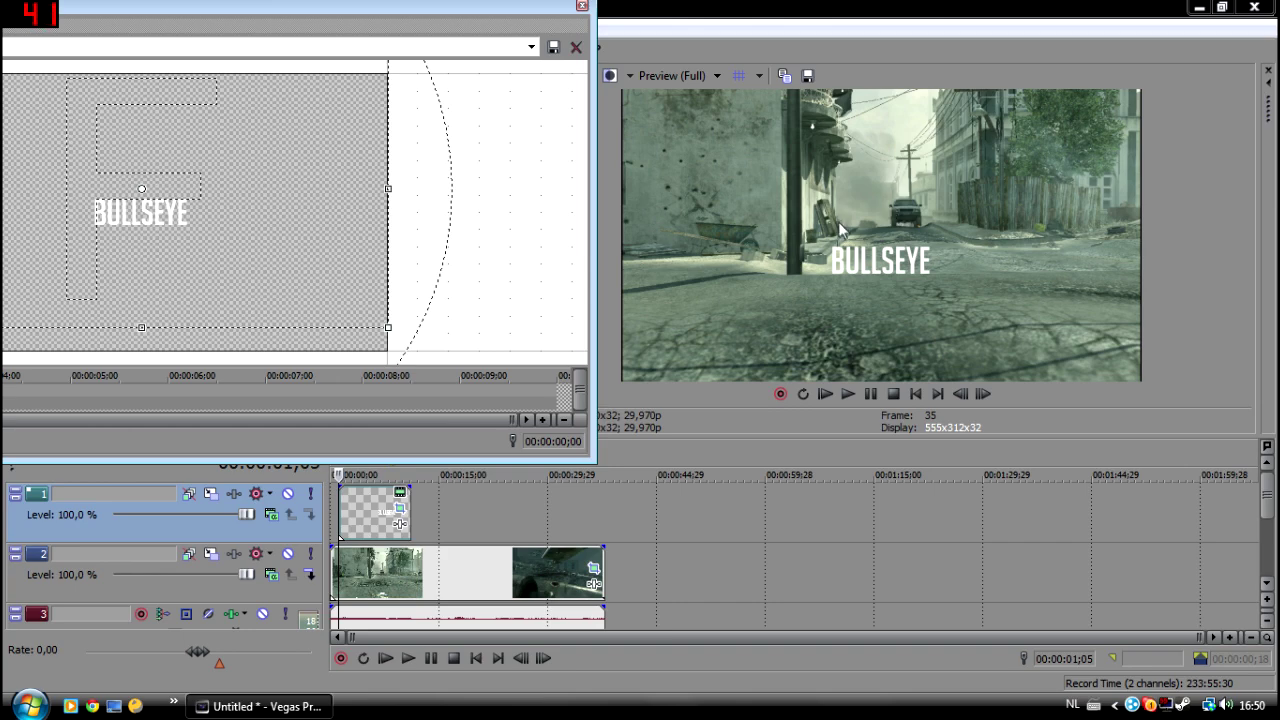
pyautogui.scroll(-2, 392, 150)
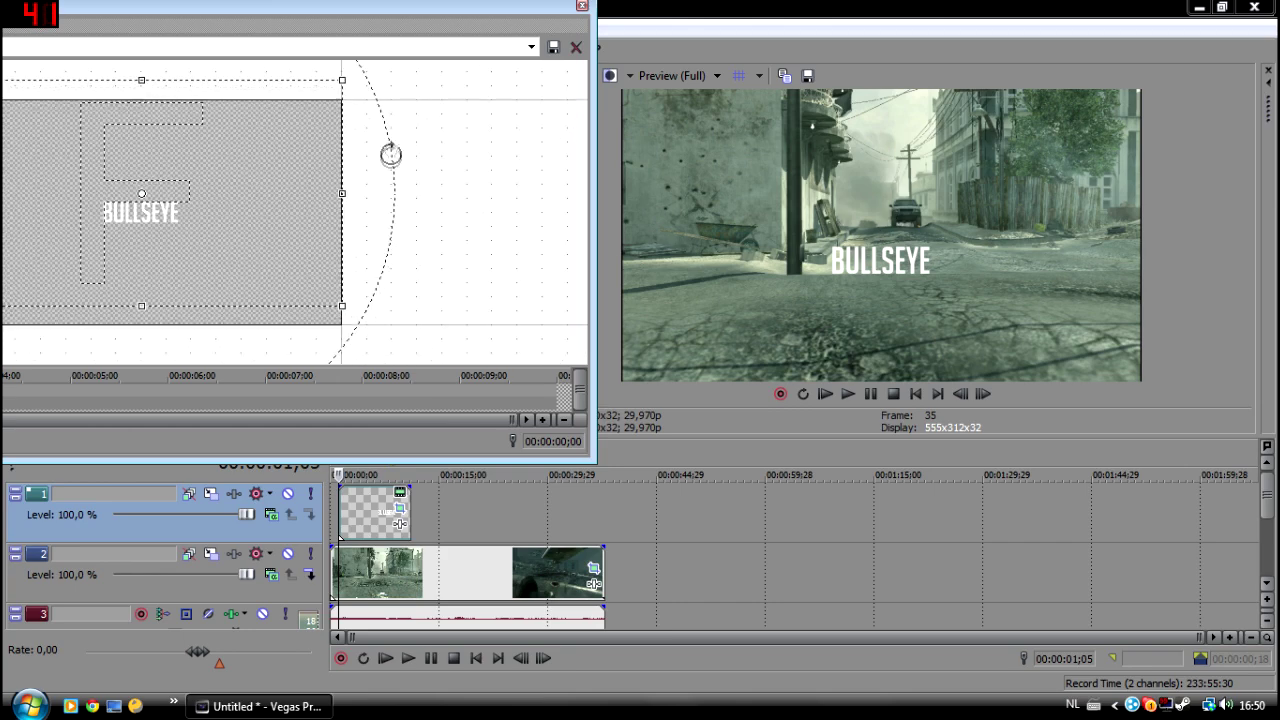
# - Resize the crop frame so BULLSEYE is smaller beside the distant car, then close Pan/Crop
pyautogui.moveTo(322, 7); pyautogui.dragTo(462, 29)
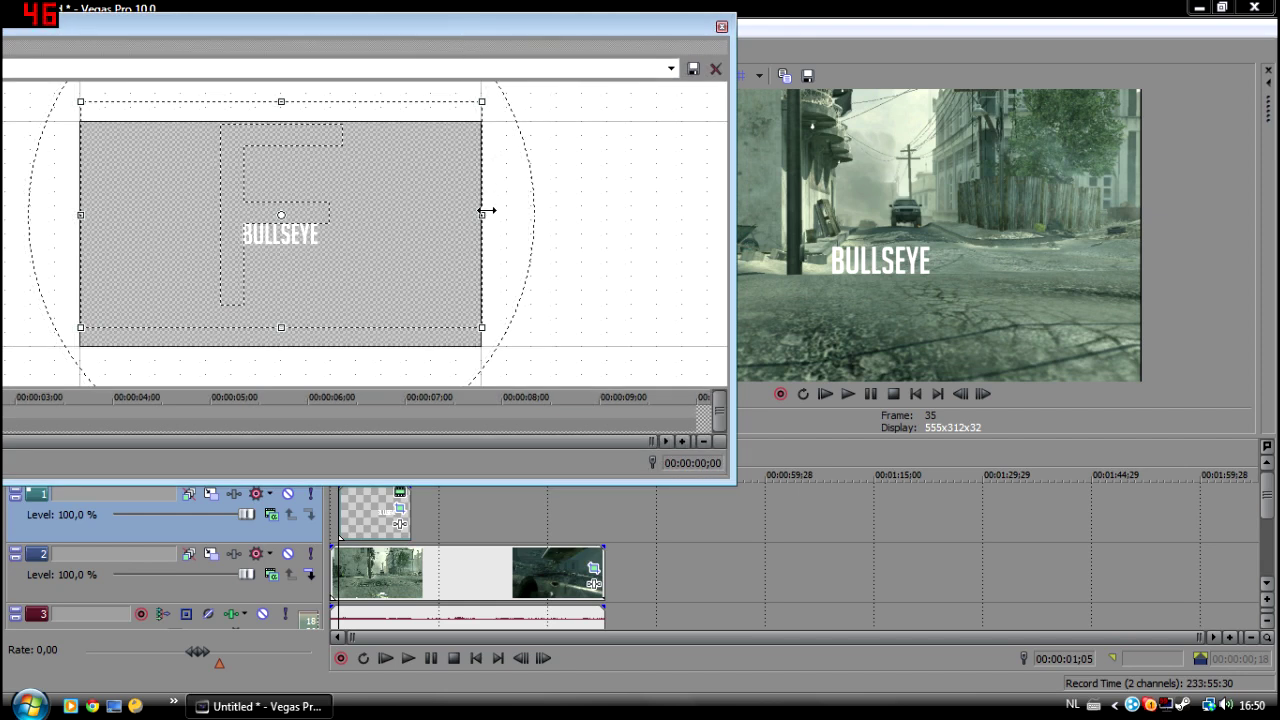
pyautogui.moveTo(485, 214); pyautogui.dragTo(597, 238)
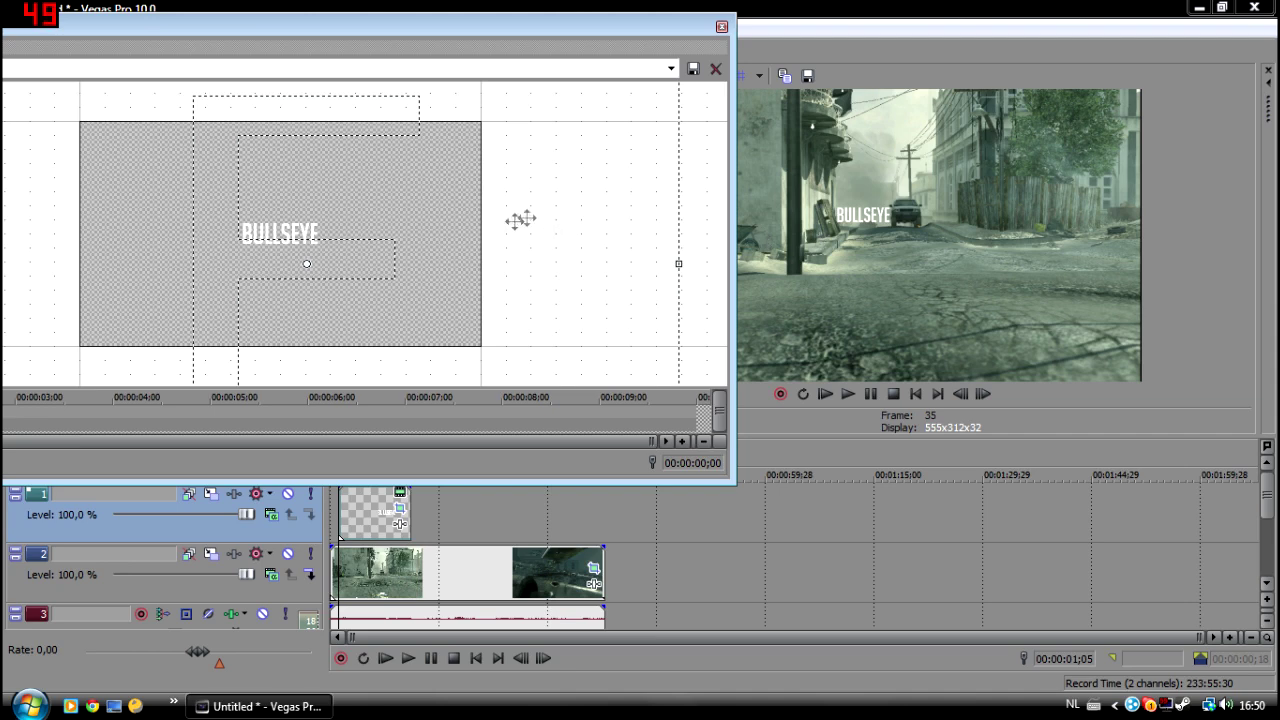
pyautogui.scroll(-1, 565, 222)
pyautogui.moveTo(621, 257); pyautogui.dragTo(536, 232)
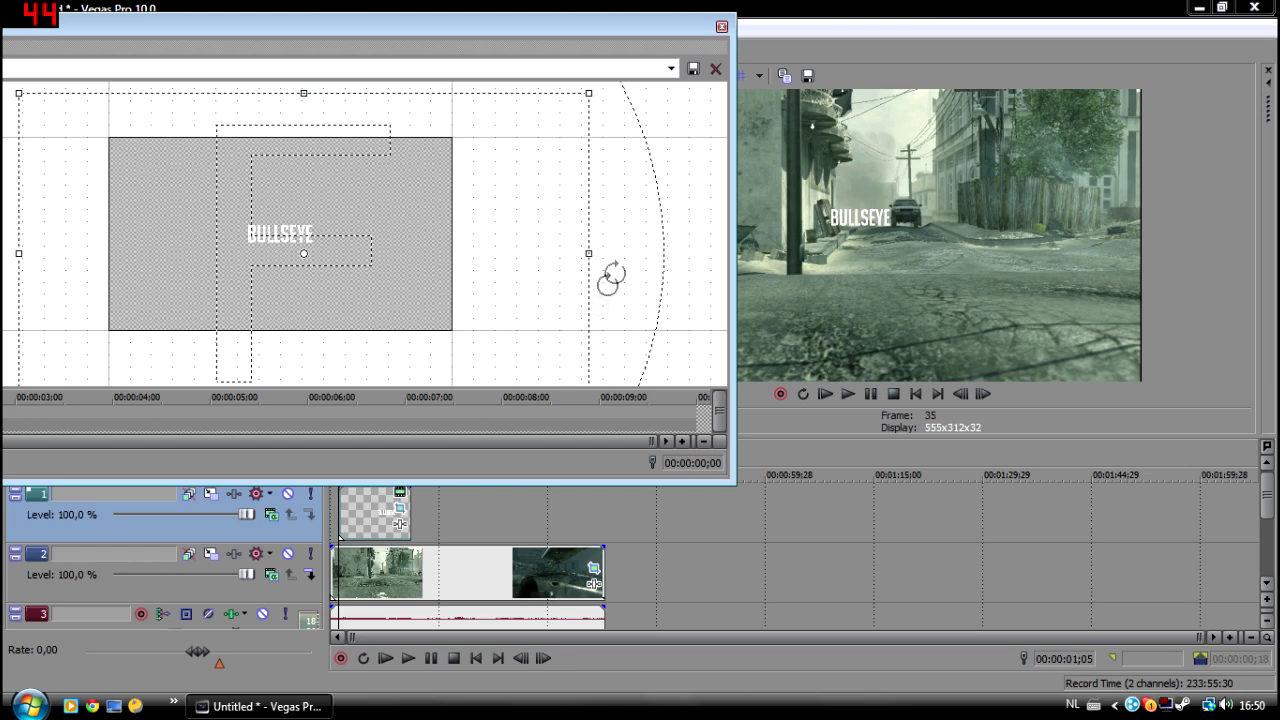
pyautogui.click(722, 30)
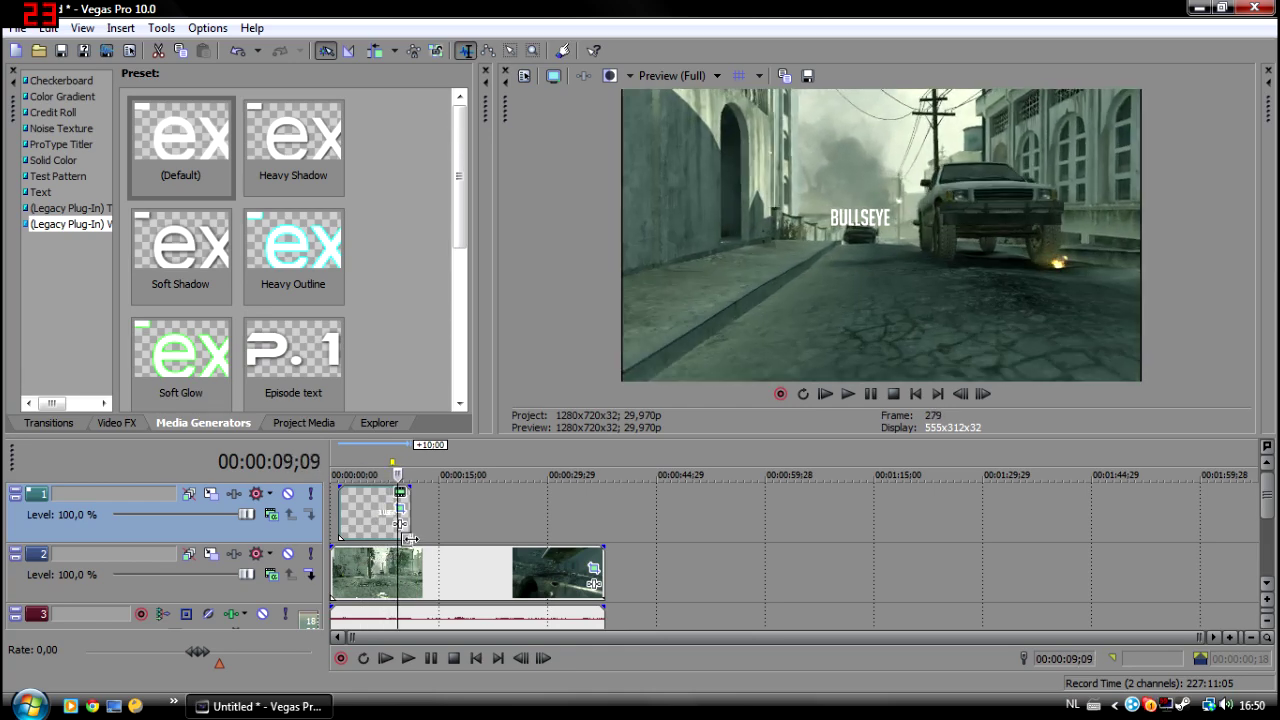
# - Reopen Pan/Crop near 00:00:08 and shrink the frame so BULLSEYE appears larger and lower
pyautogui.click(400, 493)
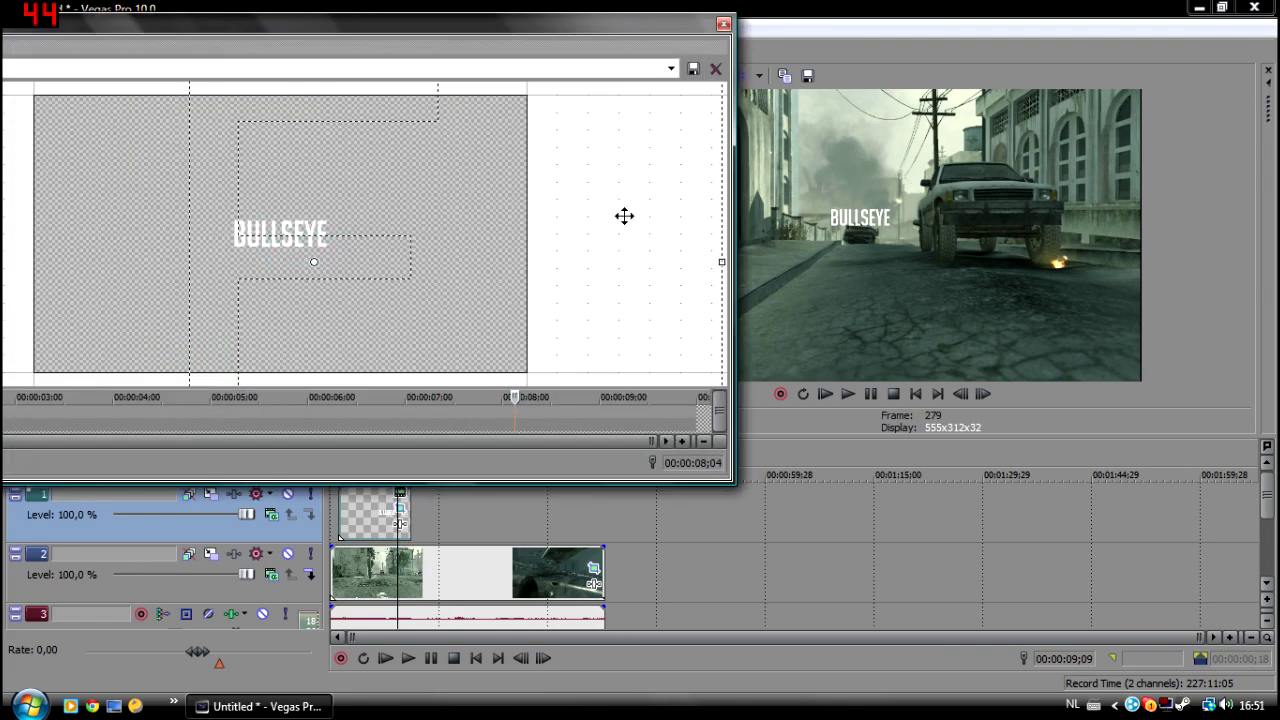
pyautogui.scroll(-2, 620, 216)
pyautogui.moveTo(607, 253); pyautogui.dragTo(532, 254)
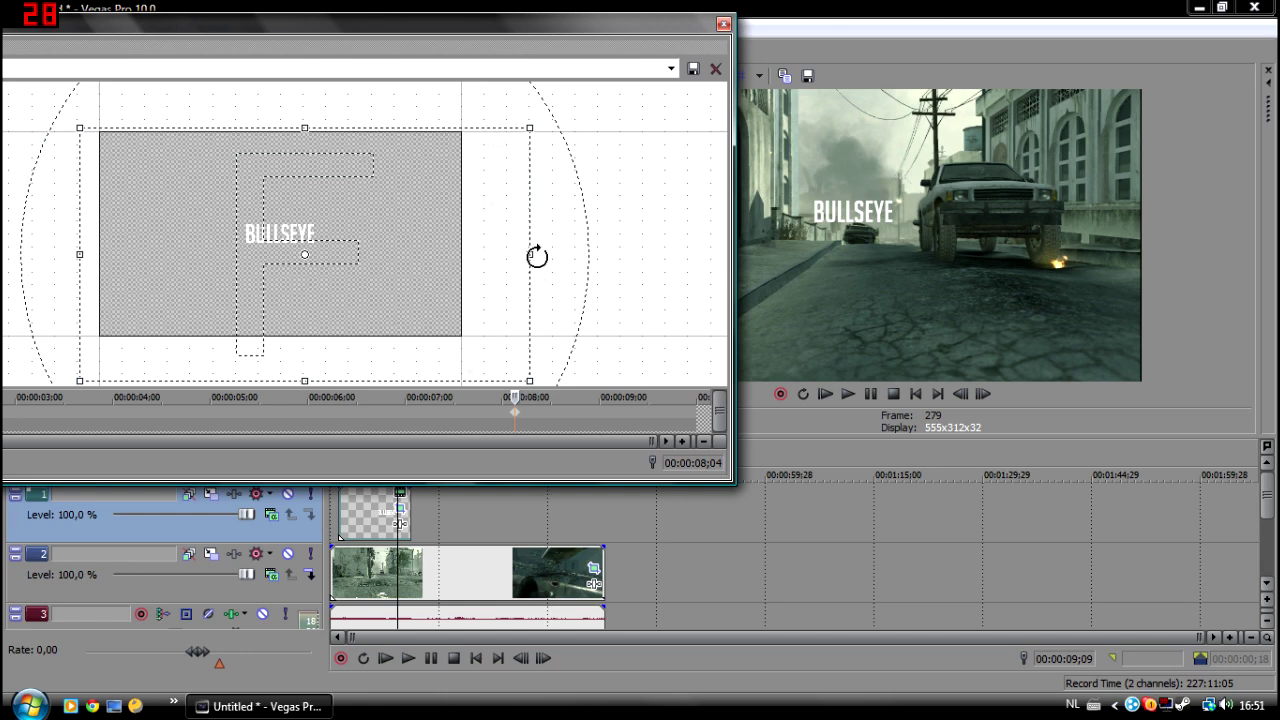
pyautogui.moveTo(531, 251); pyautogui.dragTo(430, 254)
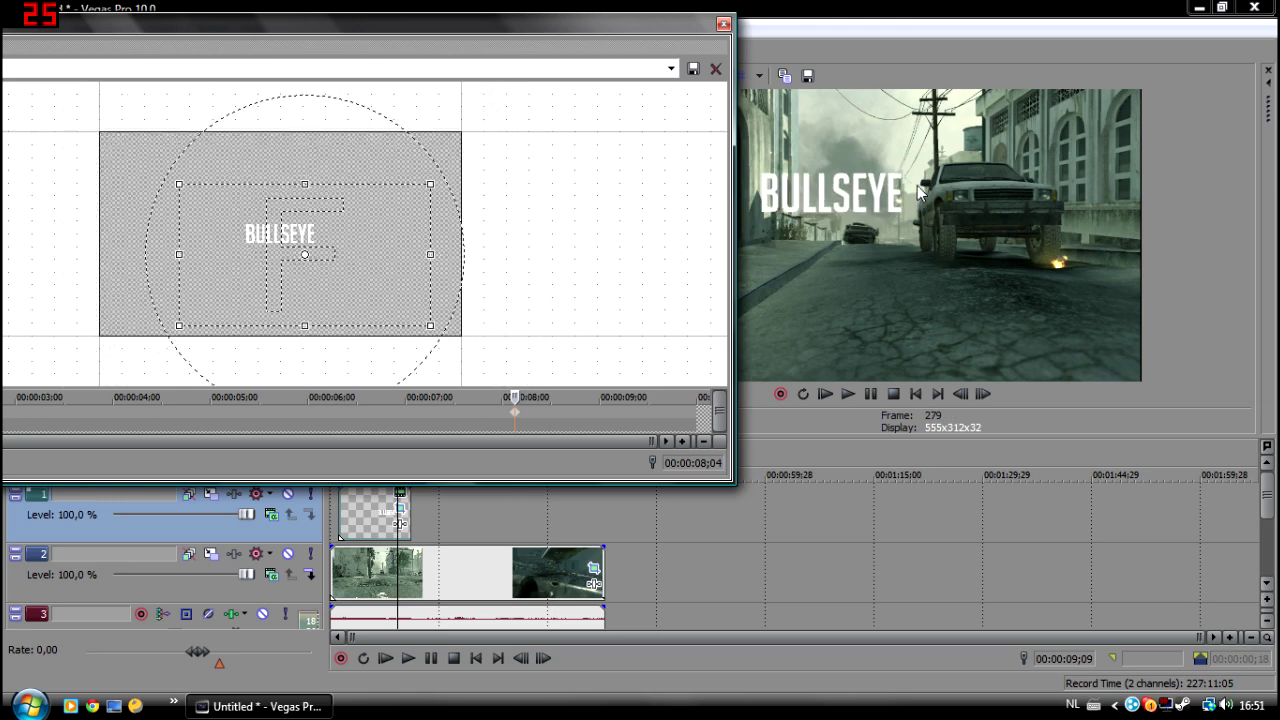
pyautogui.moveTo(400, 266); pyautogui.dragTo(384, 252)
pyautogui.moveTo(417, 172); pyautogui.dragTo(395, 187)
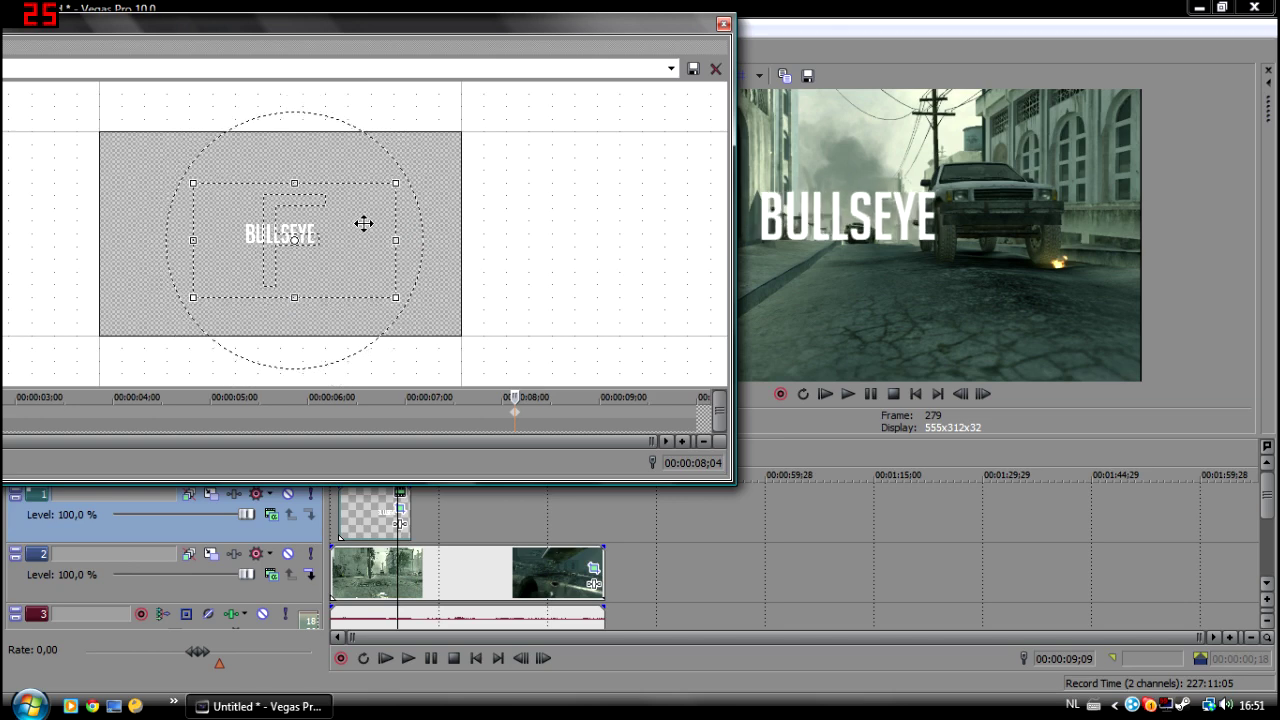
# - Nudge BULLSEYE left and enlarge it further across the middle of the frame, then close the window
pyautogui.moveTo(363, 223); pyautogui.dragTo(366, 220)
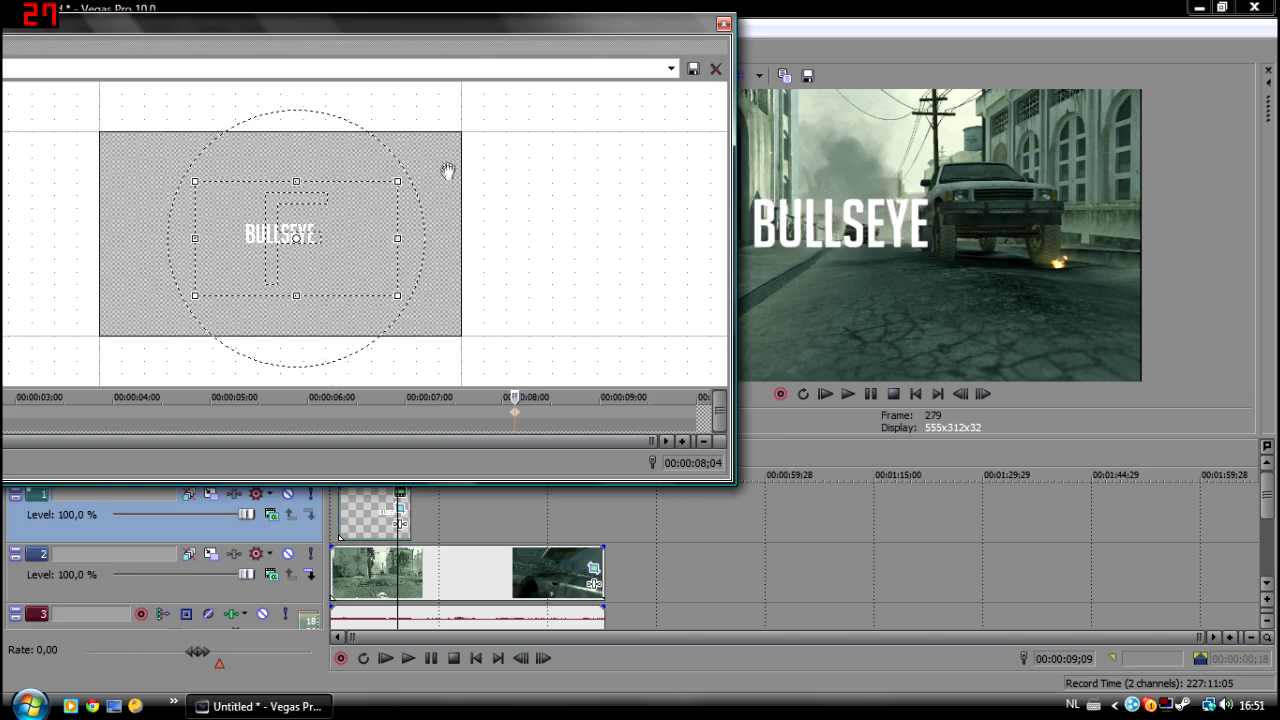
pyautogui.moveTo(395, 178); pyautogui.dragTo(385, 190)
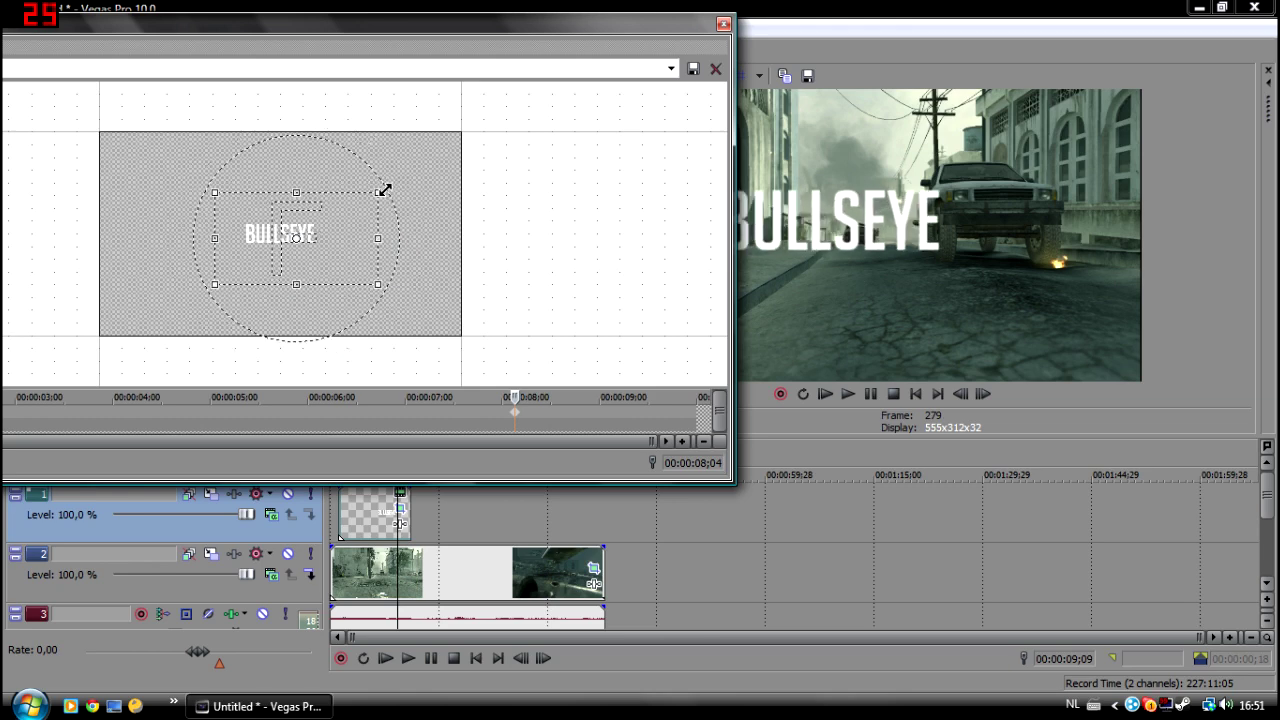
pyautogui.moveTo(484, 34); pyautogui.dragTo(286, 29)
pyautogui.moveTo(166, 229); pyautogui.dragTo(172, 232)
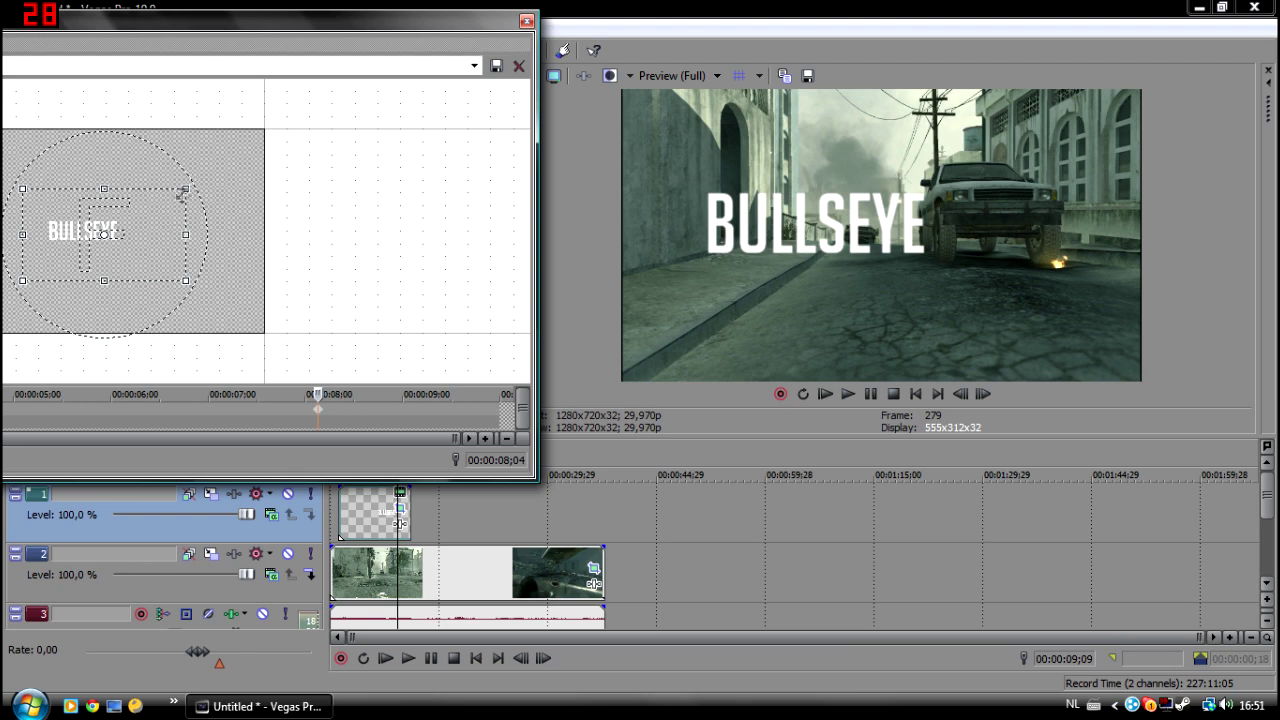
pyautogui.moveTo(182, 193); pyautogui.dragTo(145, 221)
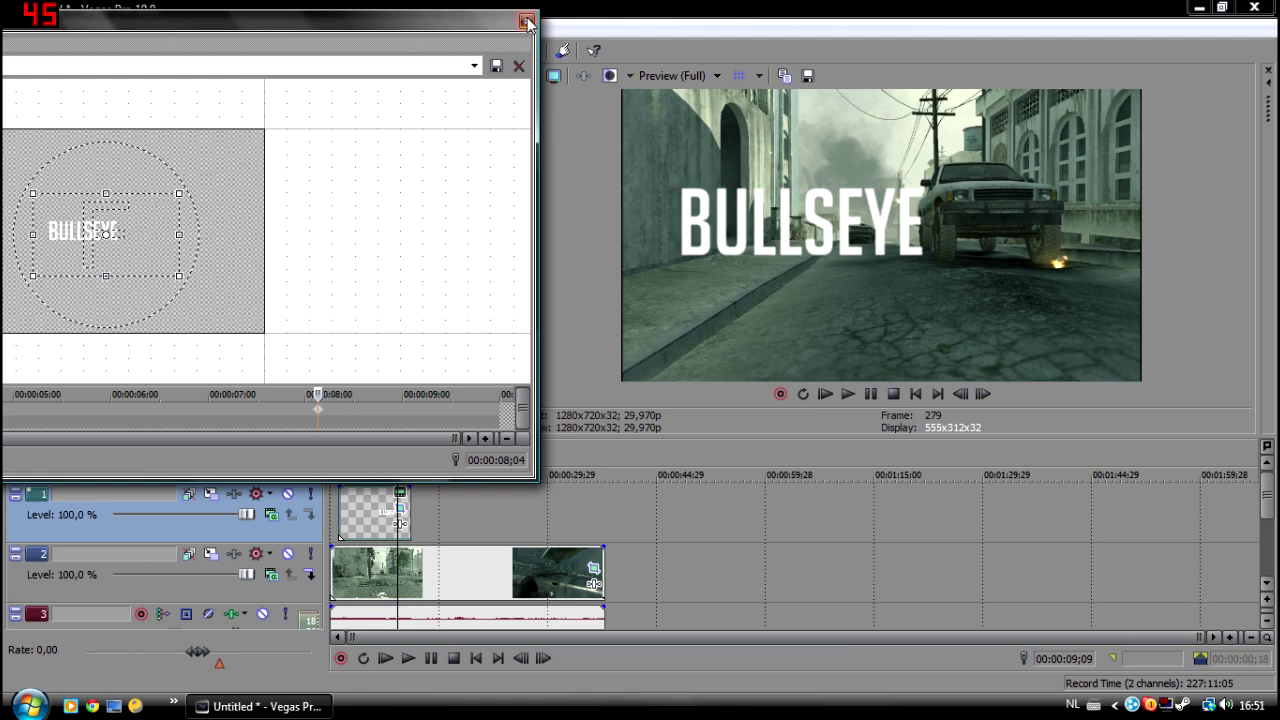
pyautogui.click(527, 20)
# - Shorten the title event, then play from the start to review the growing title and pause
pyautogui.moveTo(407, 504); pyautogui.dragTo(396, 498)
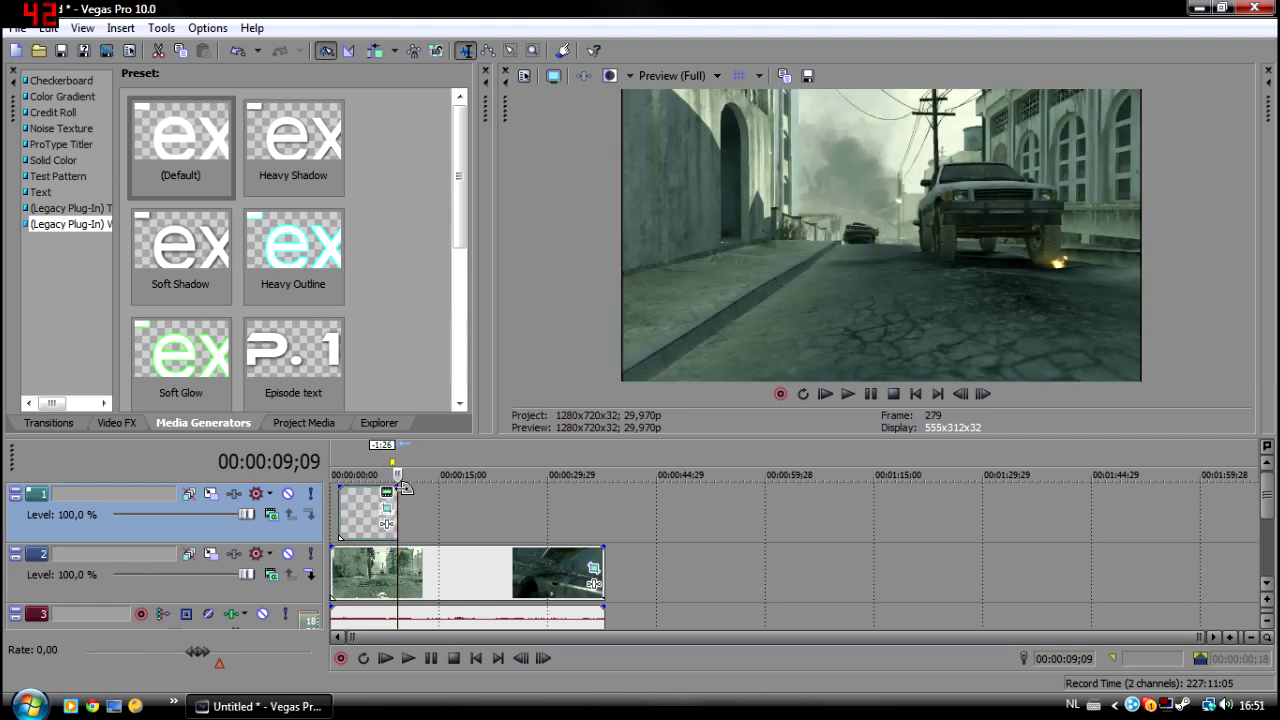
pyautogui.click(333, 515)
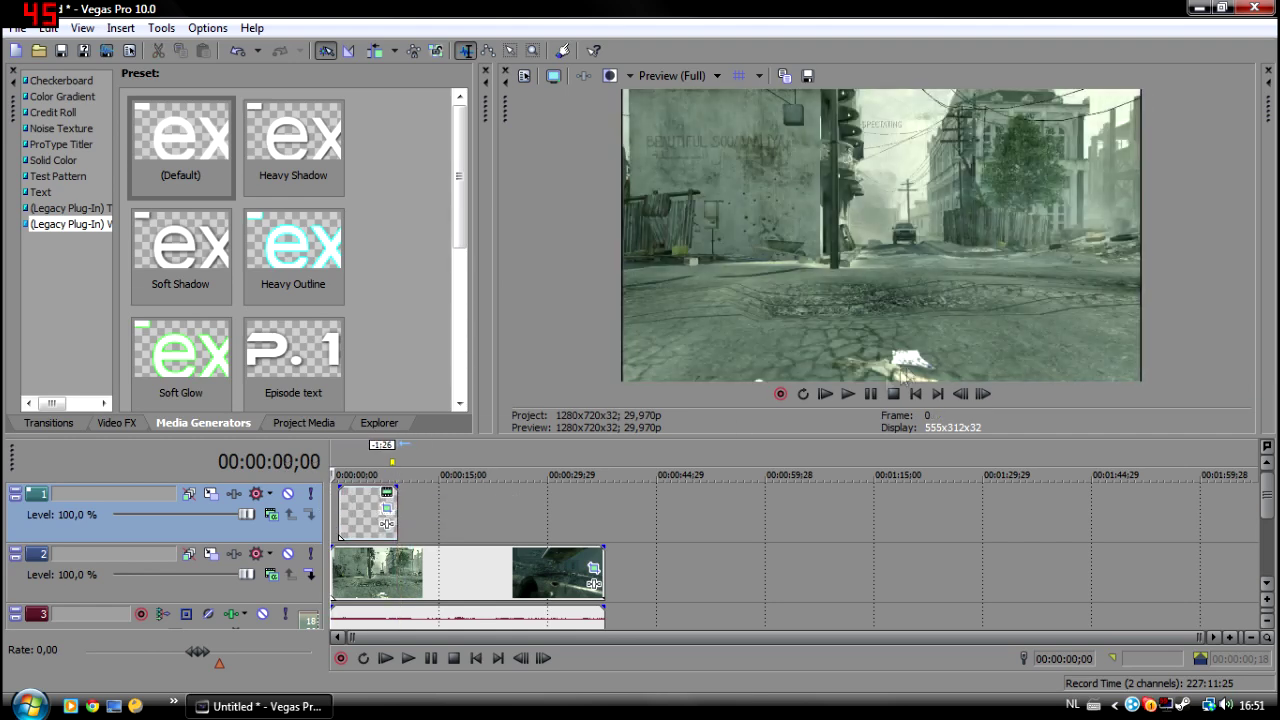
pyautogui.click(852, 394)
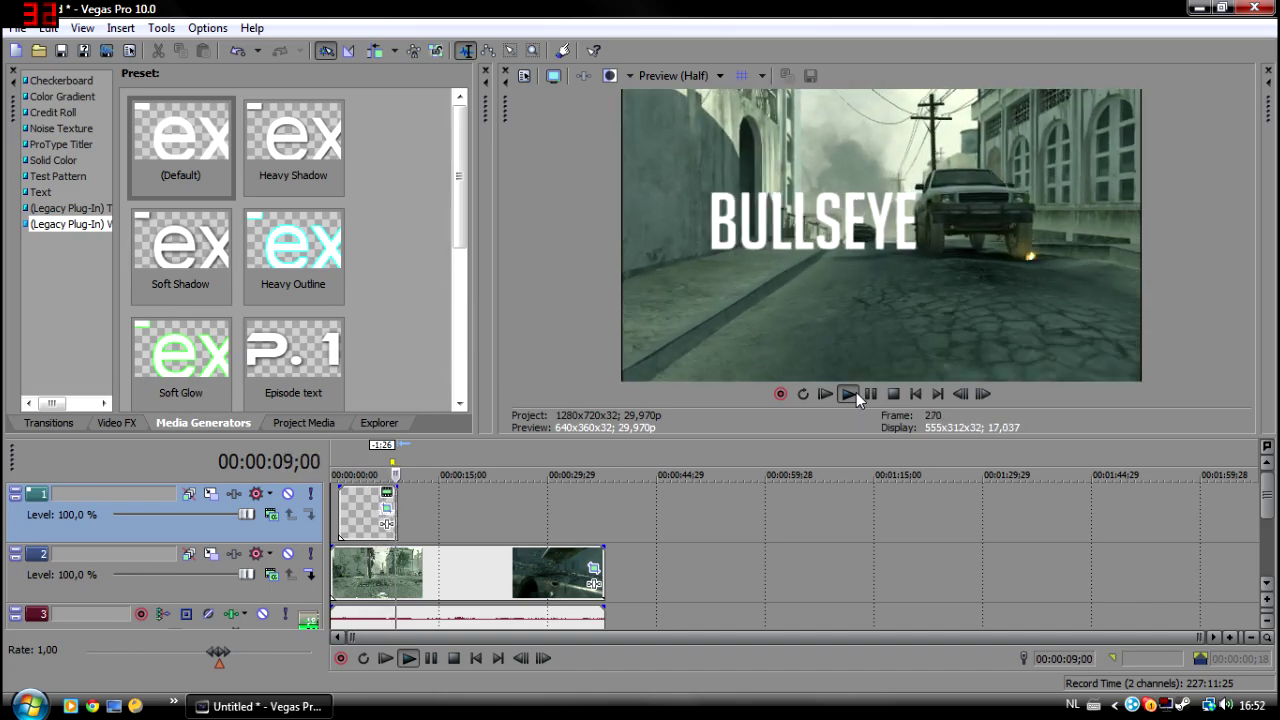
pyautogui.click(871, 394)
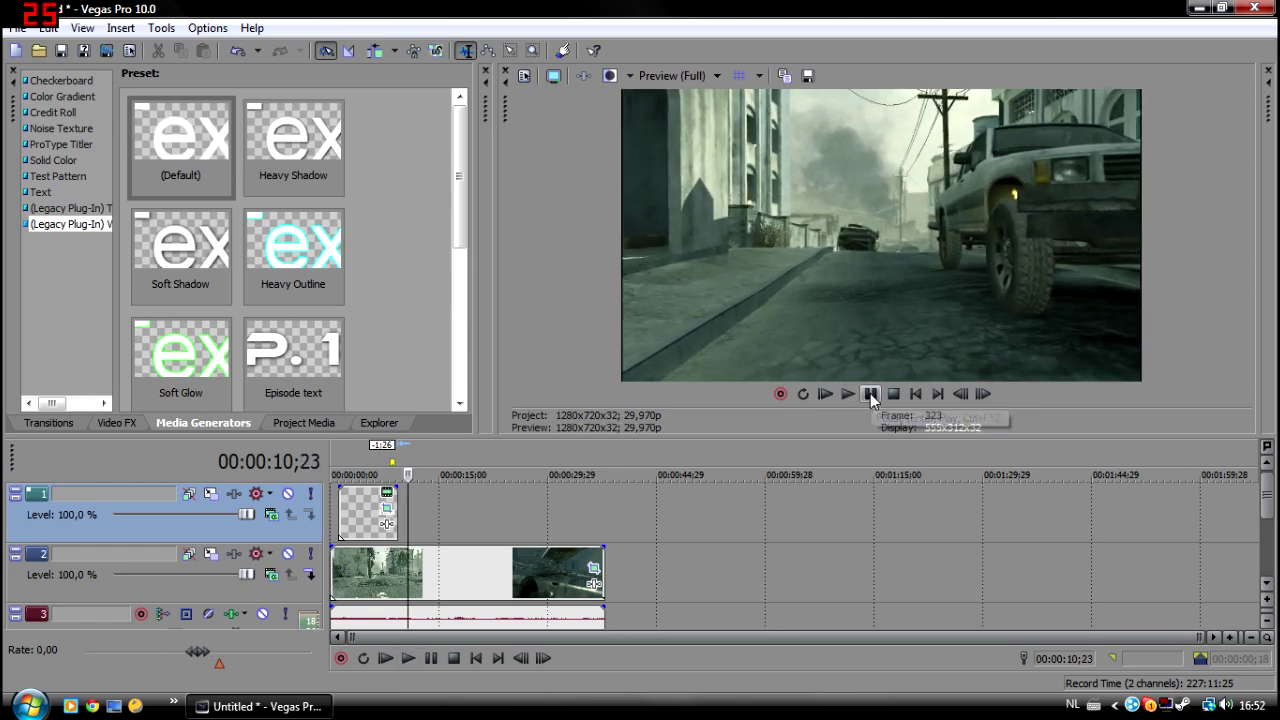
pyautogui.click(341, 560)
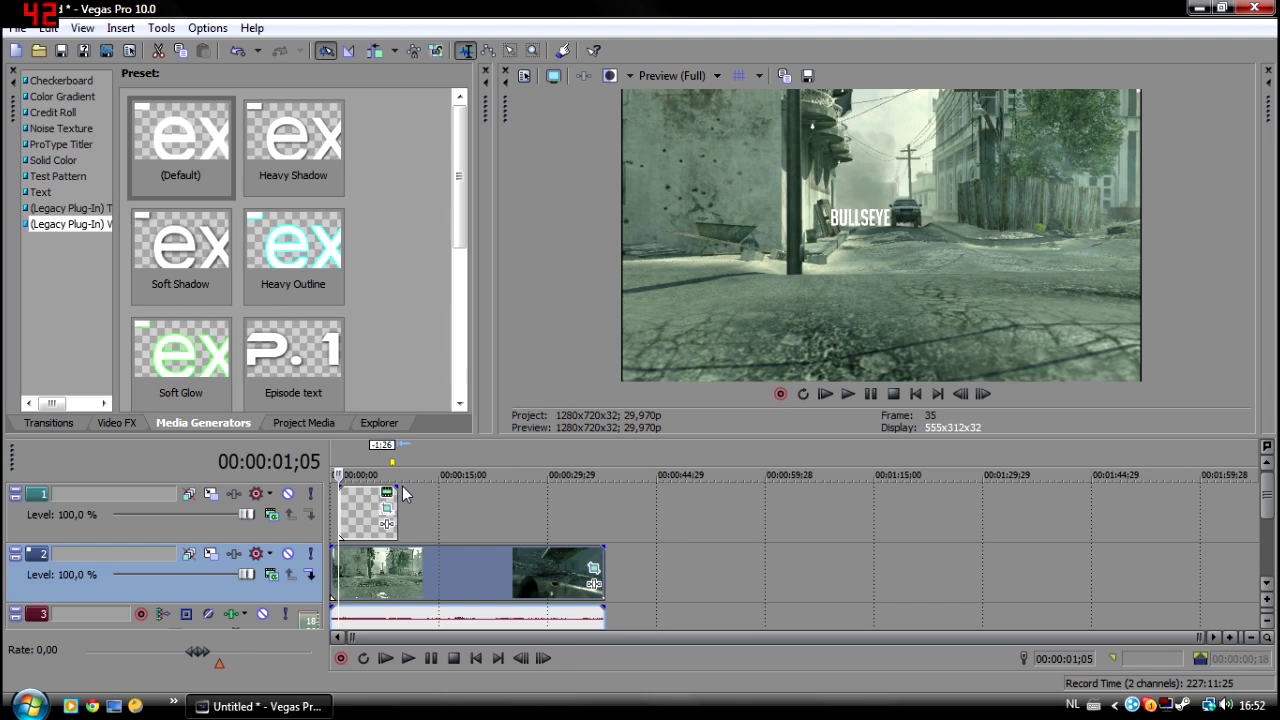
# - Drag a fade onto the BULLSEYE event and play it back to check the fades
pyautogui.moveTo(402, 486); pyautogui.dragTo(357, 493)
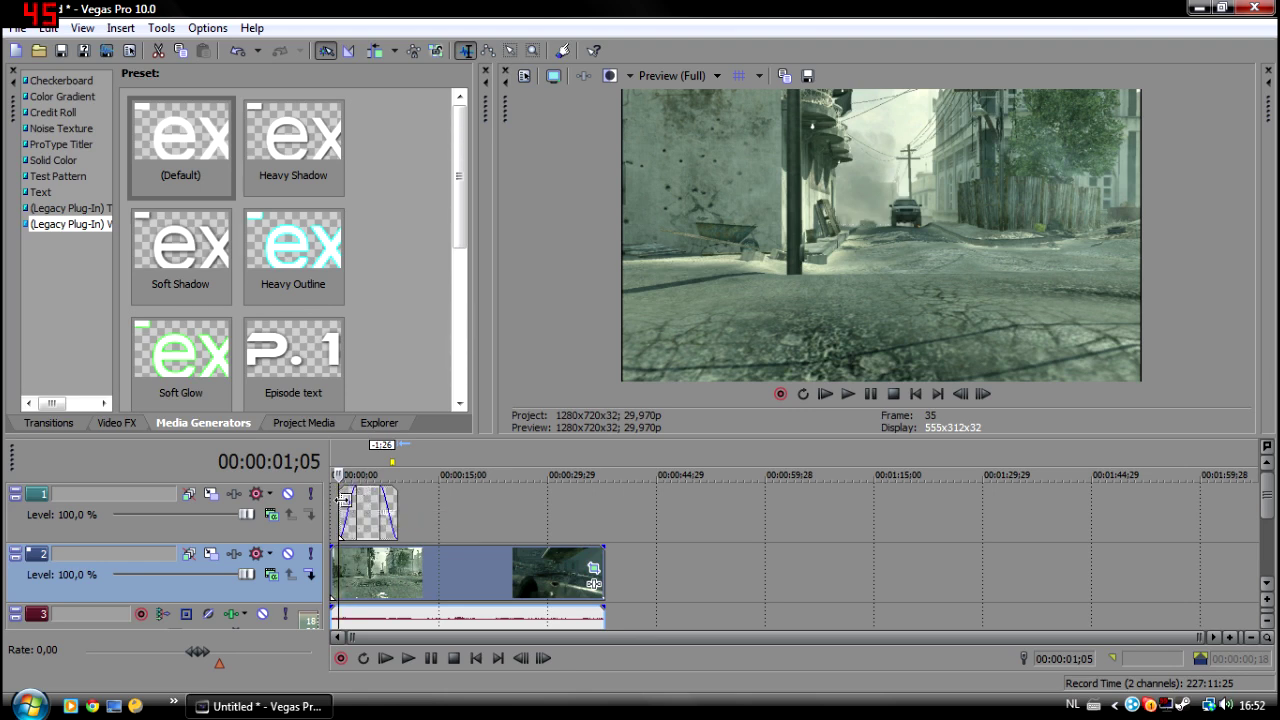
pyautogui.click(847, 394)
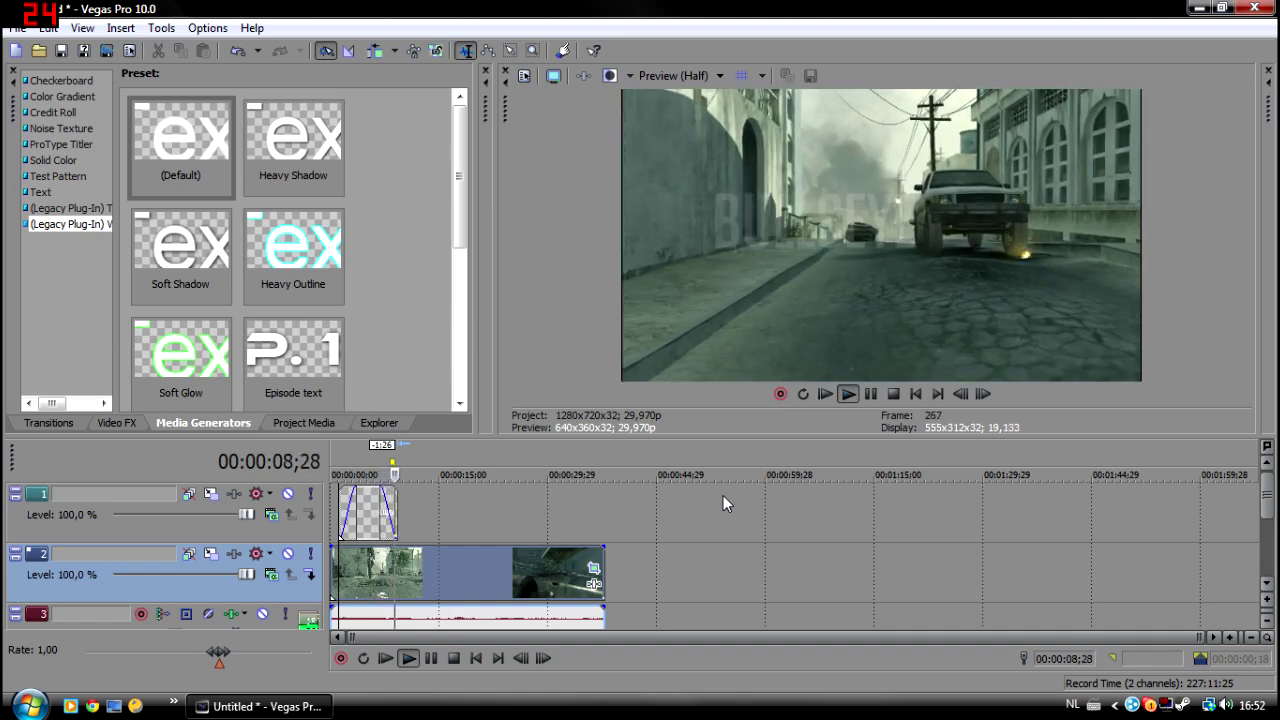
pyautogui.click(870, 394)
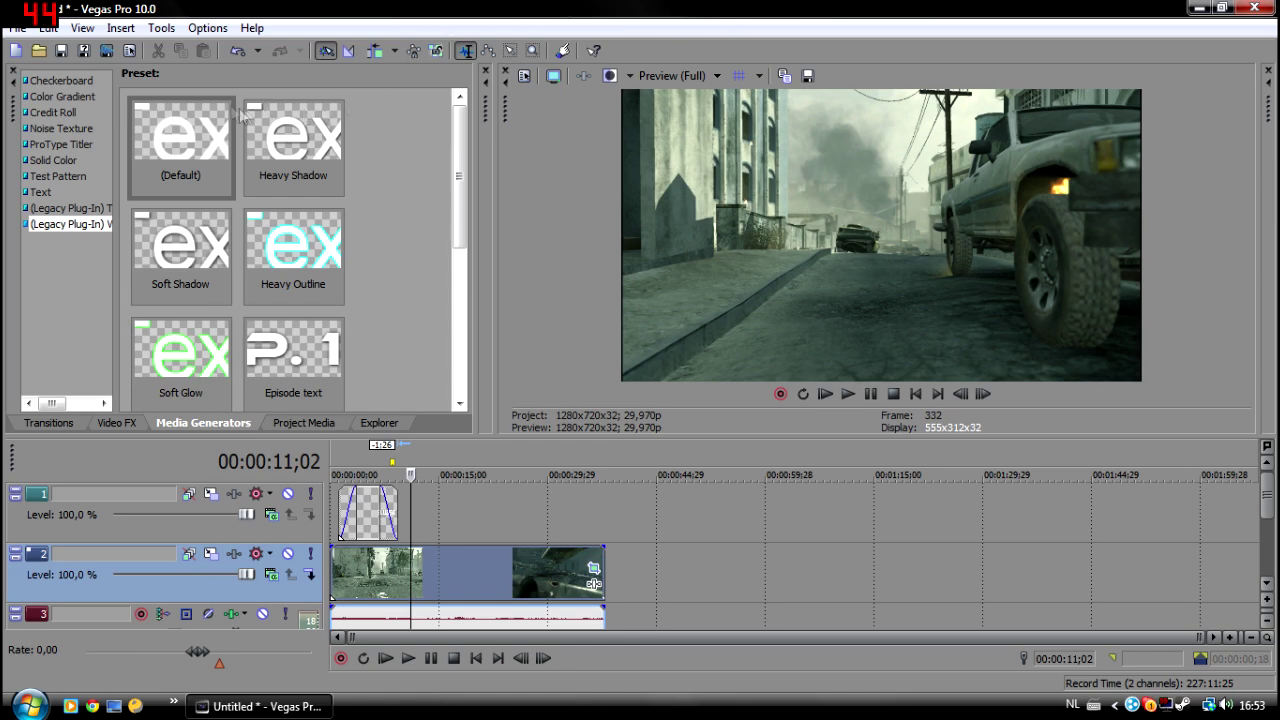
pyautogui.moveTo(180, 140); pyautogui.dragTo(492, 505)
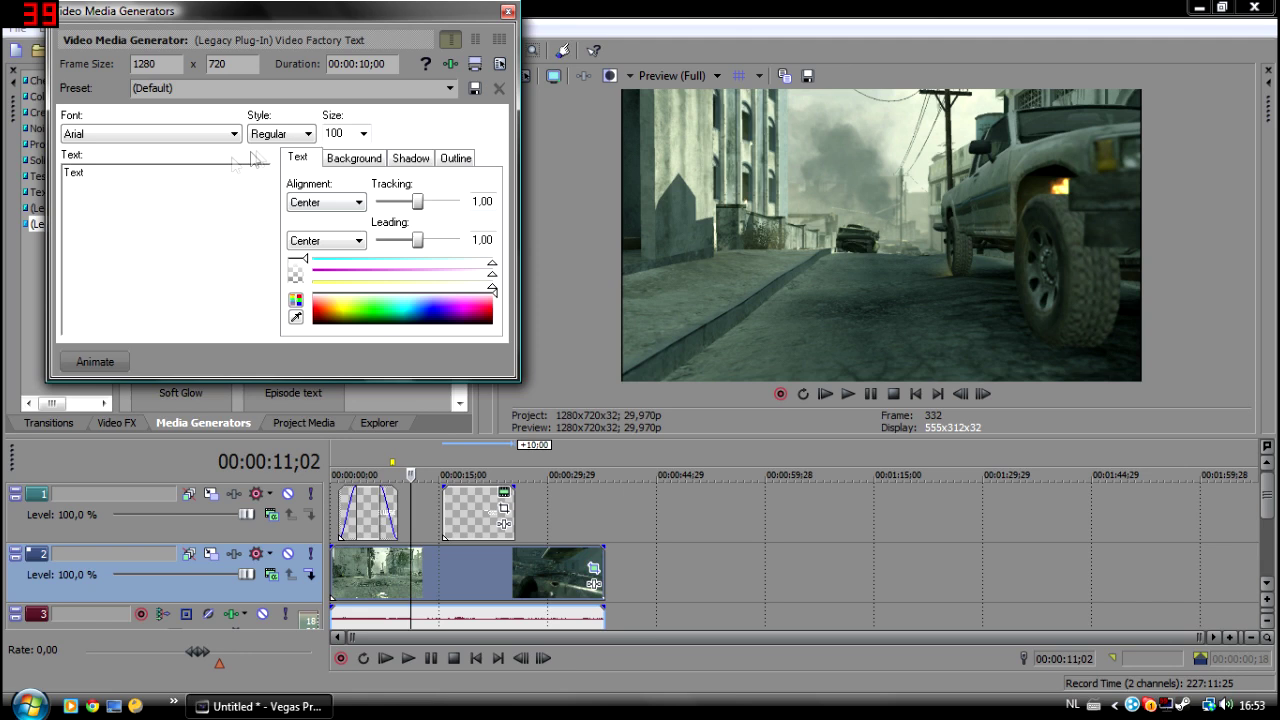
# - Go to the new text event and replace the placeholder 'Text' with 'itouched'
pyautogui.click(478, 528)
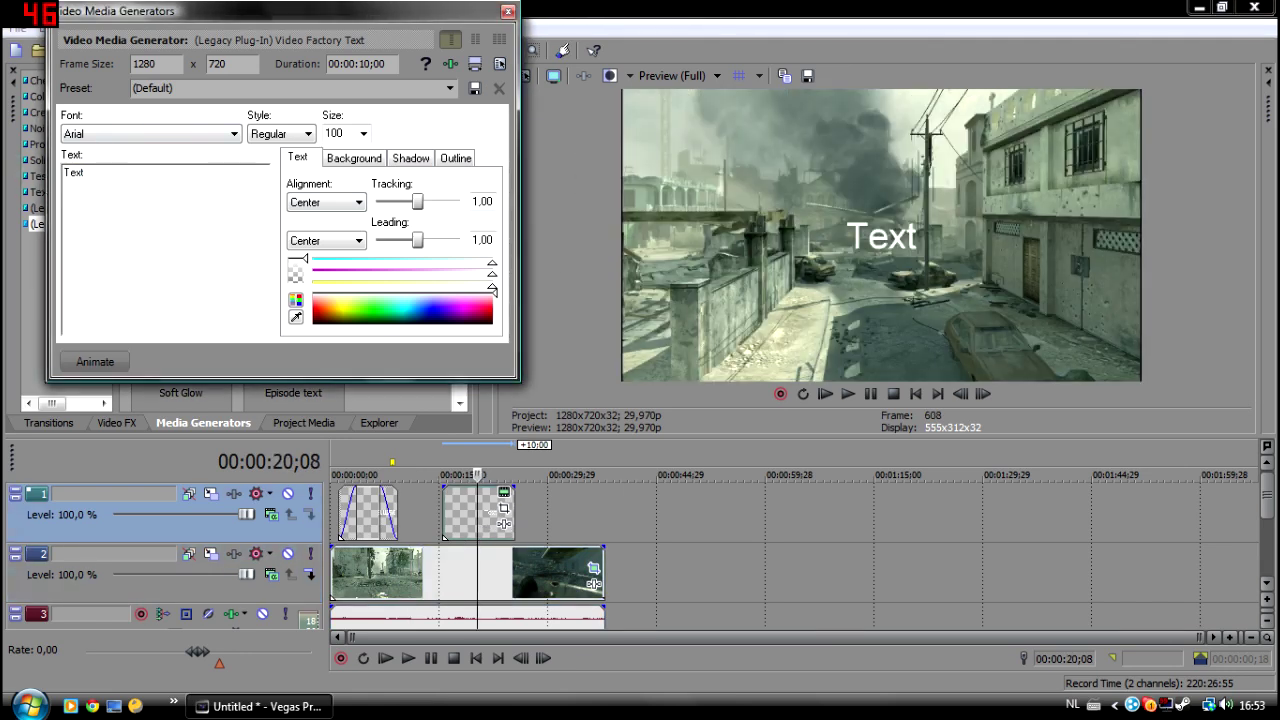
pyautogui.hotkey('ctrl', 'a')
pyautogui.write('ito')
pyautogui.press('BackSpace')
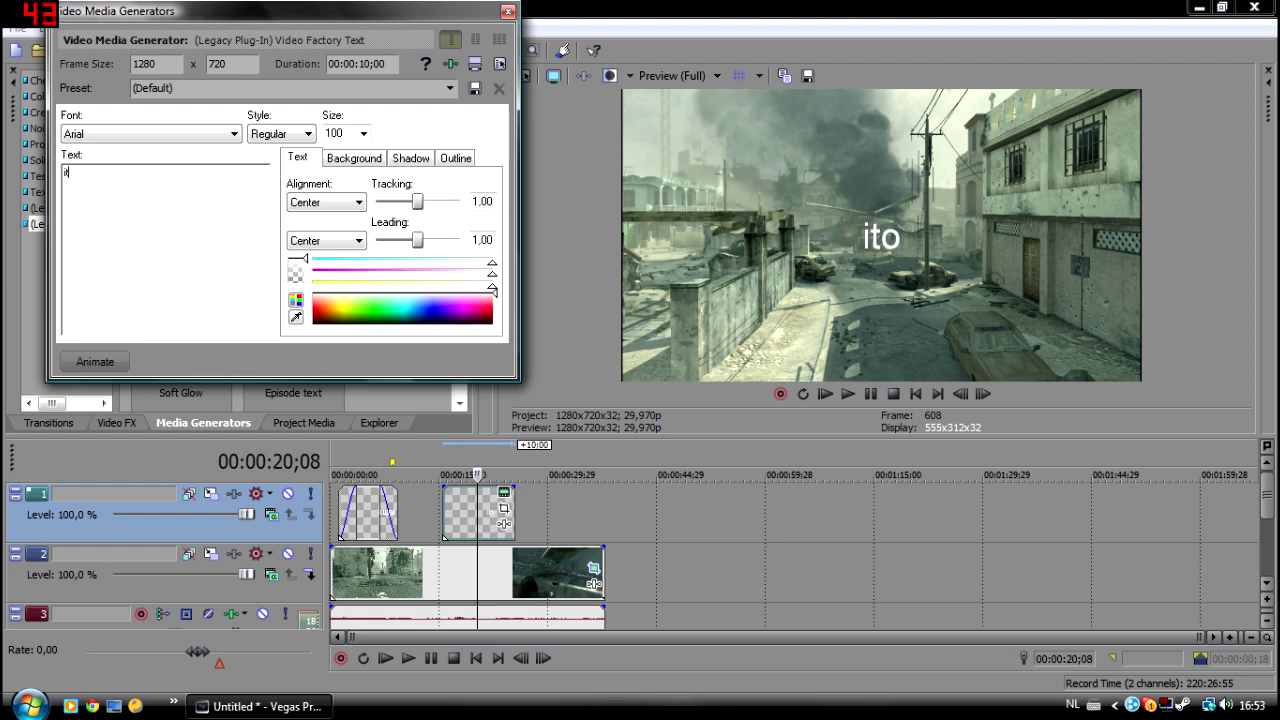
pyautogui.write('ouched')
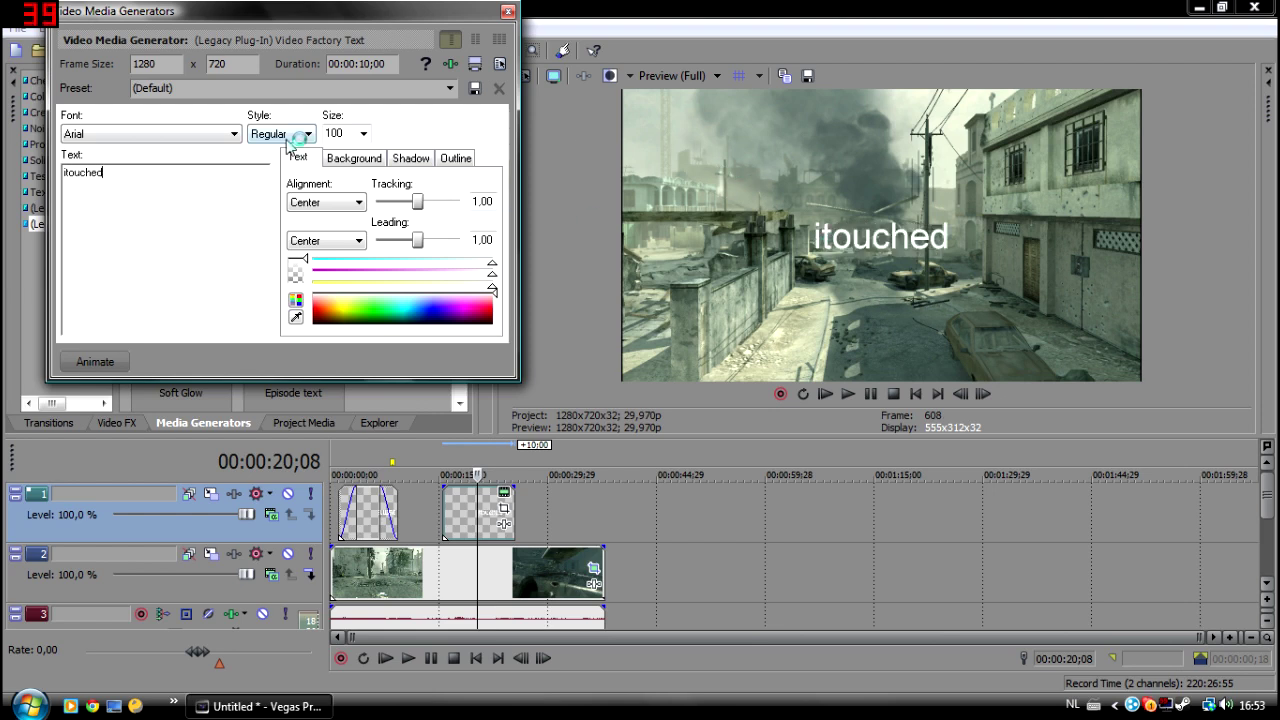